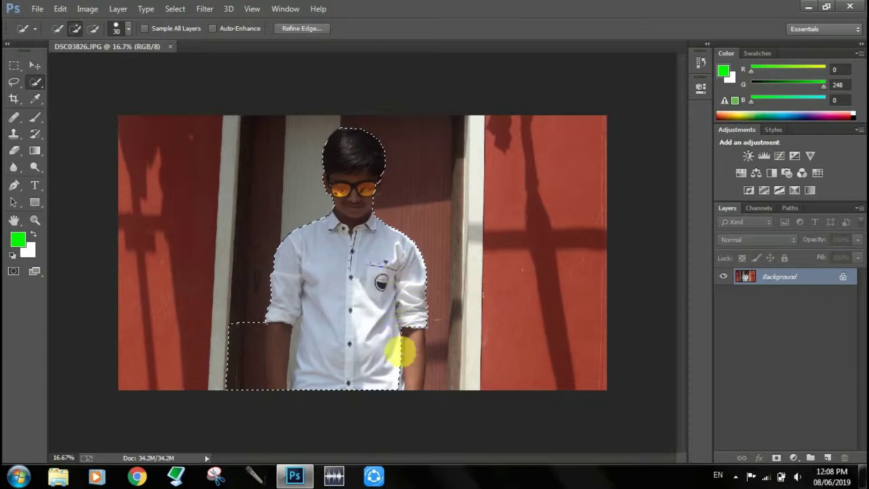
# Step: Extend the quick selection over the bare forearm on the shirt's pocket side, down to the photo's lower edge
pyautogui.click(93, 28)
pyautogui.moveTo(397, 117)
pyautogui.mouseDown()
pyautogui.moveTo(438, 199)
pyautogui.moveTo(462, 288)
pyautogui.moveTo(464, 392)
pyautogui.mouseUp()
pyautogui.moveTo(342, 120); pyautogui.dragTo(365, 105)
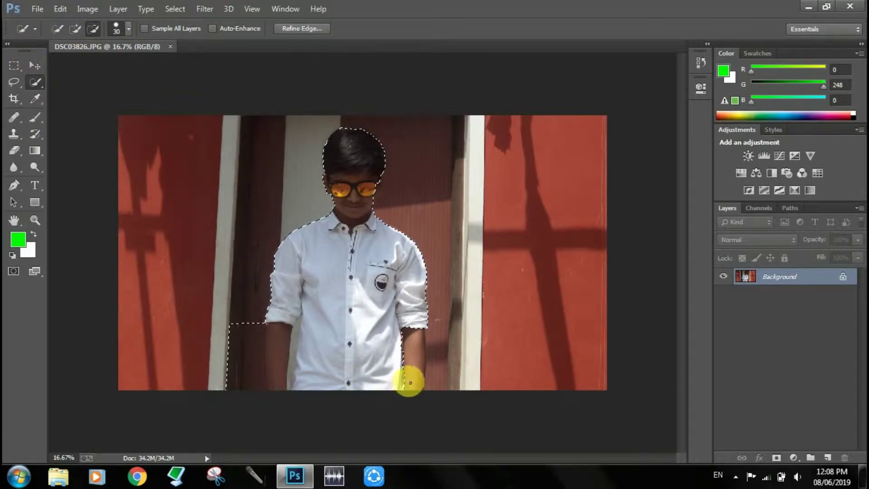
pyautogui.moveTo(415, 365); pyautogui.dragTo(402, 367)
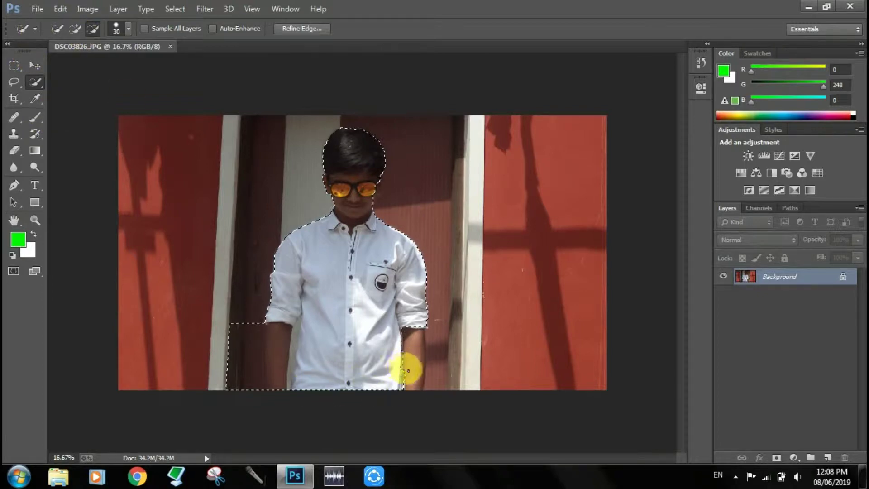
pyautogui.click(75, 28)
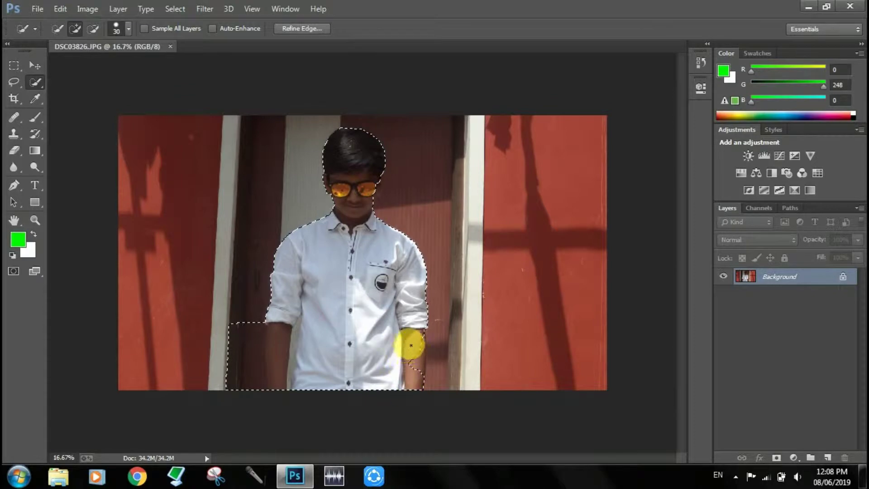
# Step: Subtract the dark door area beside the other forearm from the selection, keeping the whole forearm selected
pyautogui.click(93, 28)
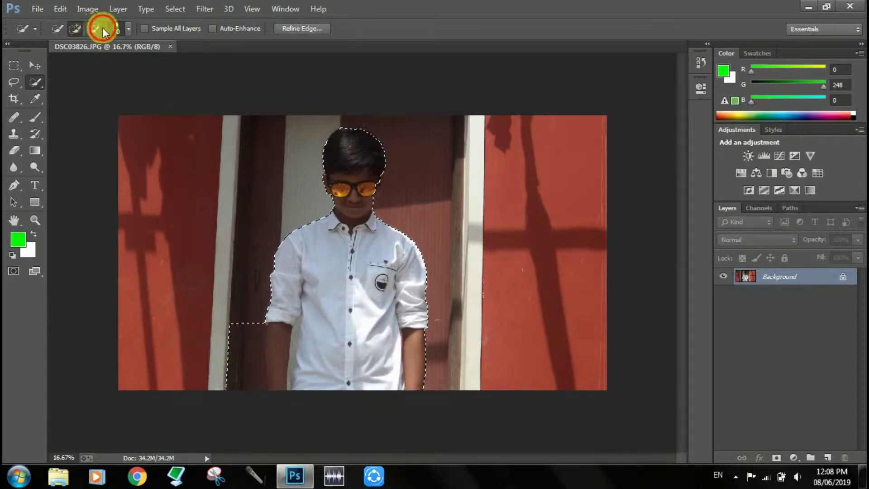
pyautogui.moveTo(242, 344)
pyautogui.mouseDown()
pyautogui.moveTo(239, 388)
pyautogui.moveTo(225, 361)
pyautogui.mouseUp()
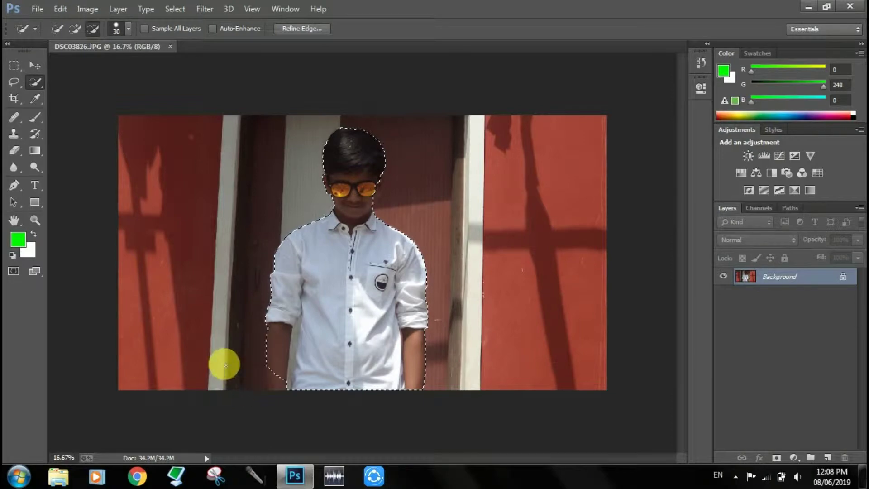
pyautogui.click(76, 31)
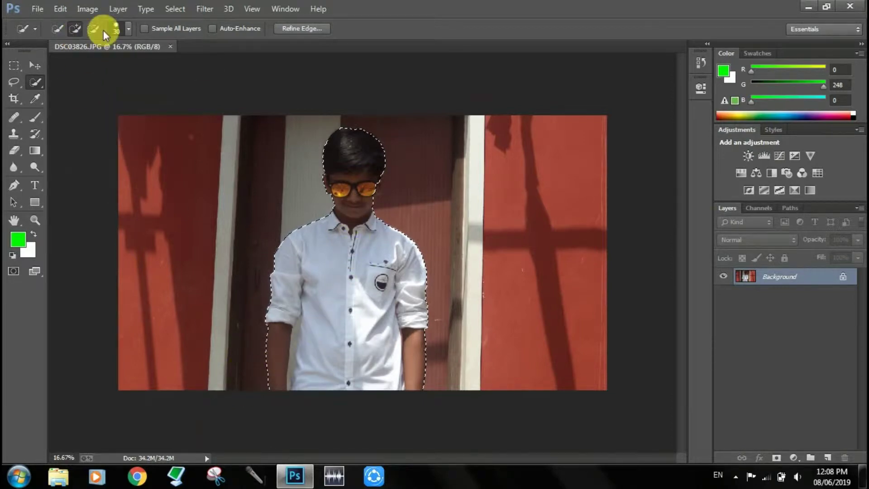
# Step: Try masking the background layer with the boy's selection, and undo the mask to return to the selection
pyautogui.hotkey('ctrl', '+')
pyautogui.scroll(3, 246, 116)
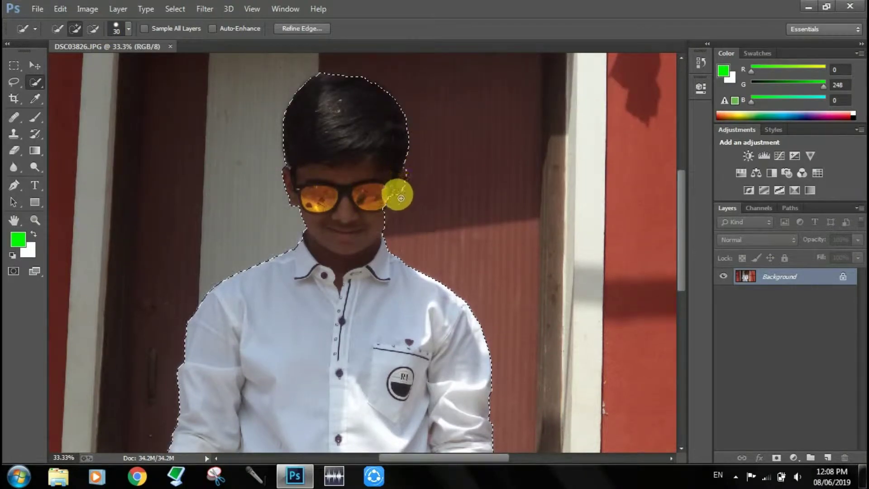
pyautogui.scroll(-7, 382, 196)
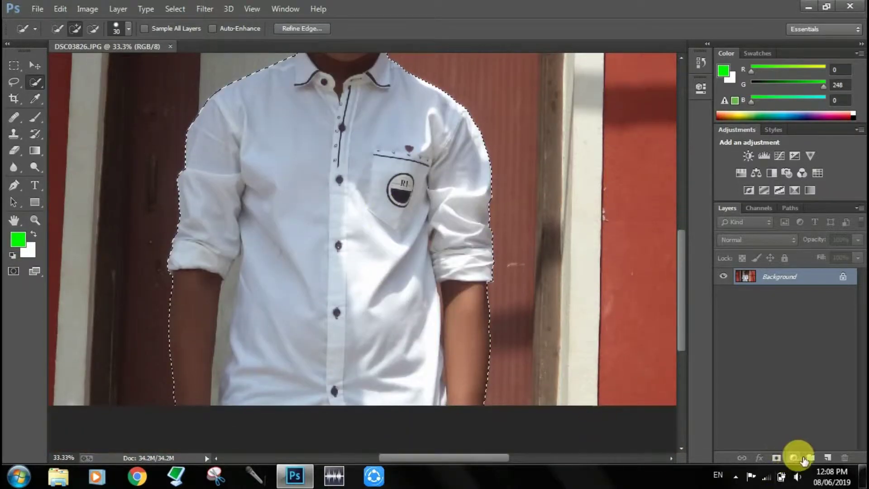
pyautogui.click(777, 457)
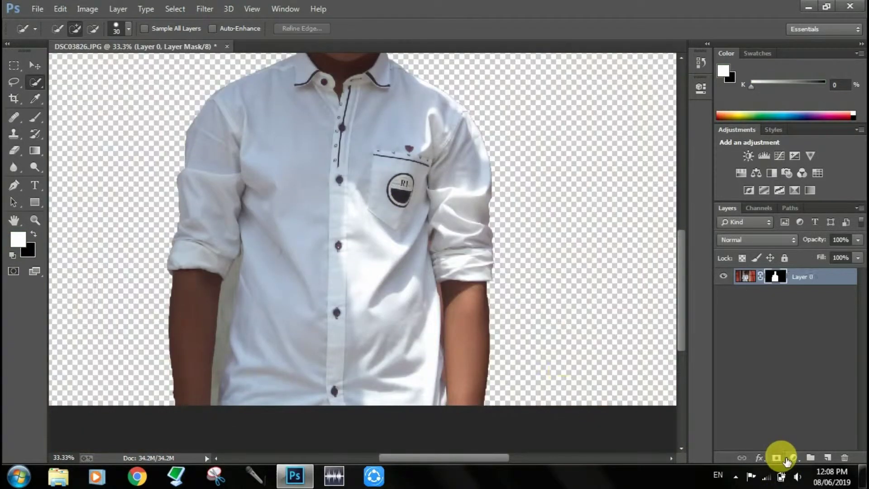
pyautogui.scroll(8, 563, 362)
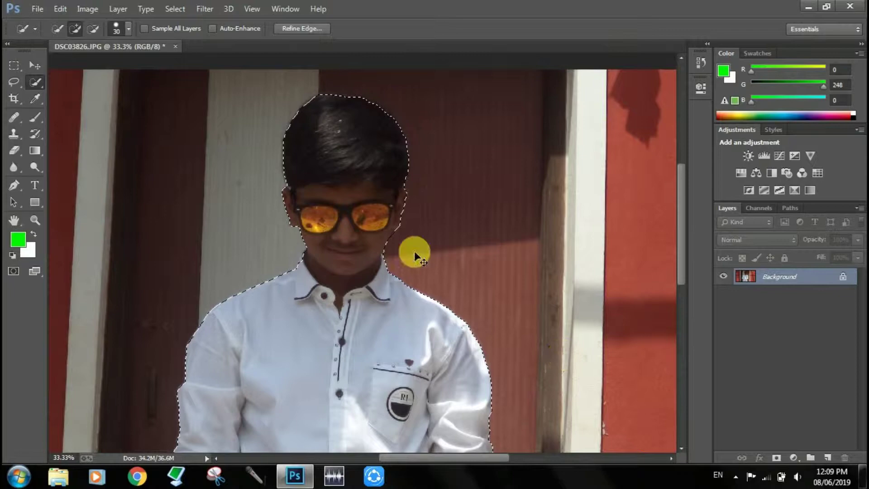
# Step: Set the quick selection brush hardness to 54% and subtract the background beside the jaw and collar tip
pyautogui.scroll(3, 414, 250)
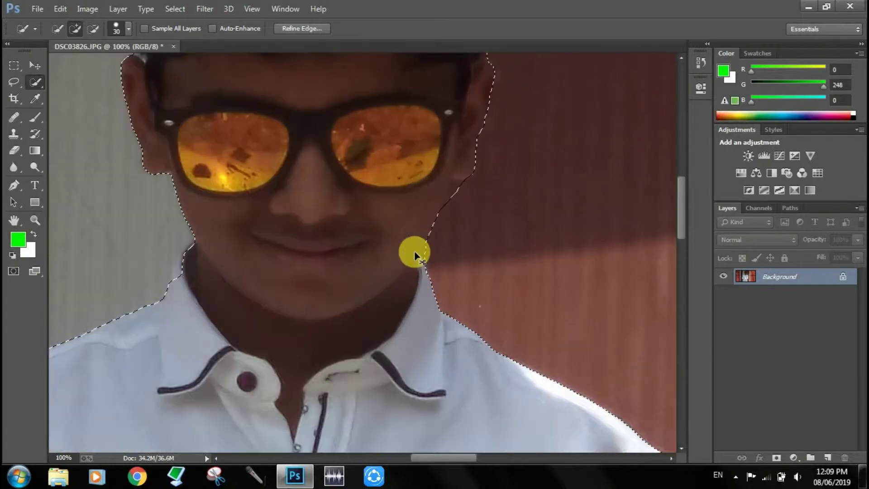
pyautogui.scroll(1, 473, 182)
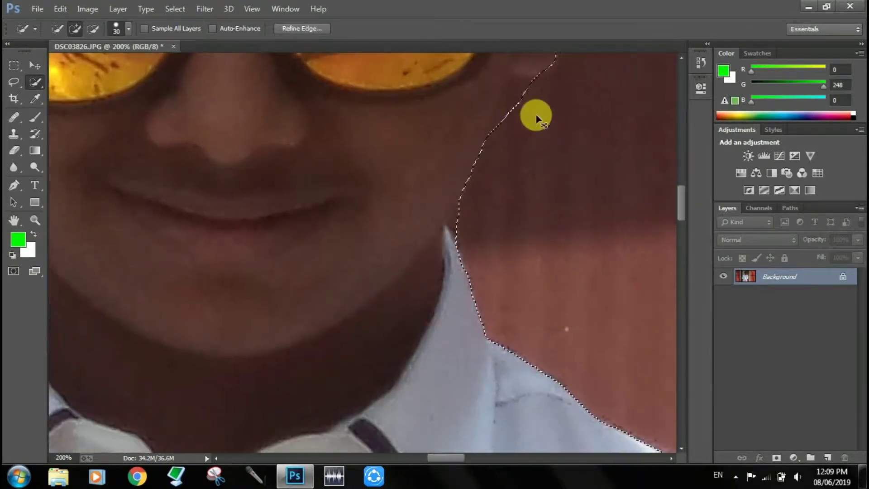
pyautogui.hscroll(3, 536, 116)
pyautogui.click(127, 28)
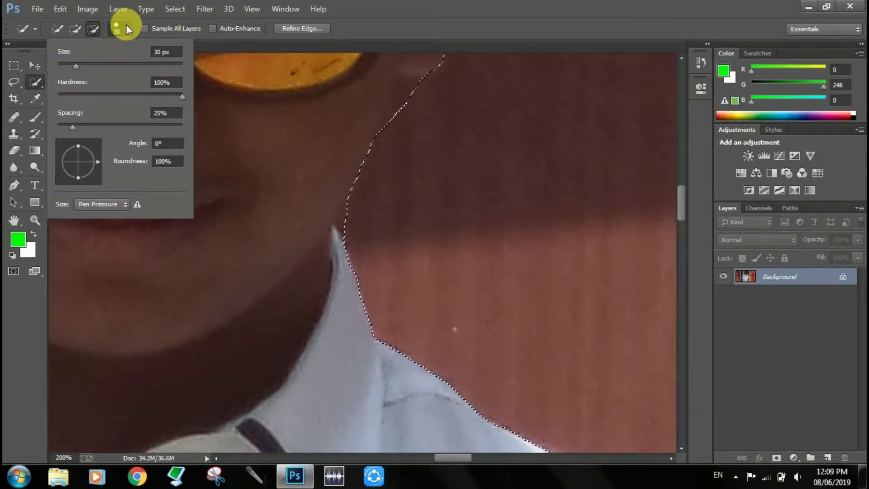
pyautogui.moveTo(125, 99); pyautogui.dragTo(125, 98)
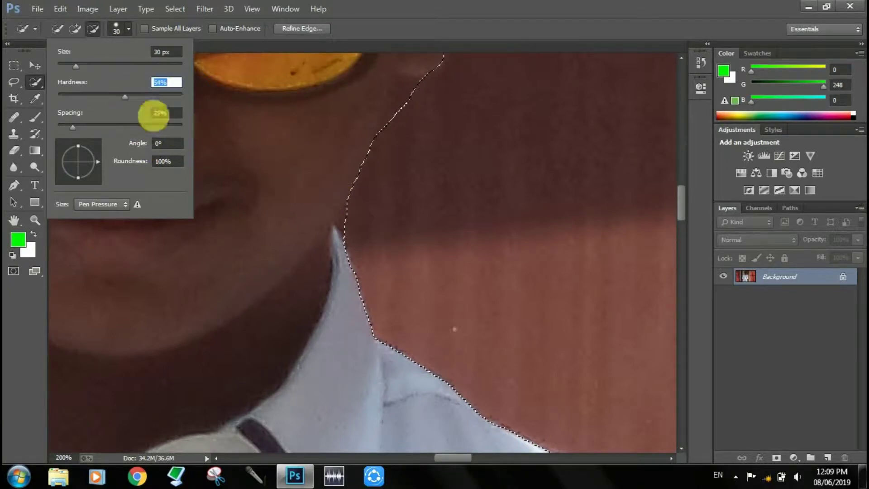
pyautogui.click(365, 222)
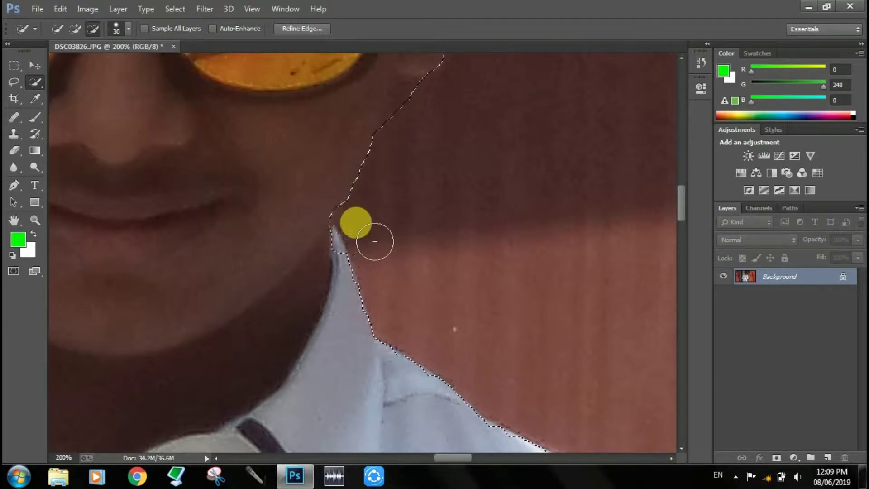
# Step: Examine the selection outline around the head, shirt and pocket-side forearm
pyautogui.hotkey('ctrl', '-')
pyautogui.hotkey('ctrl', '-')
pyautogui.hotkey('ctrl', '-')
pyautogui.hotkey('ctrl', '-')
pyautogui.hotkey('ctrl', '-')
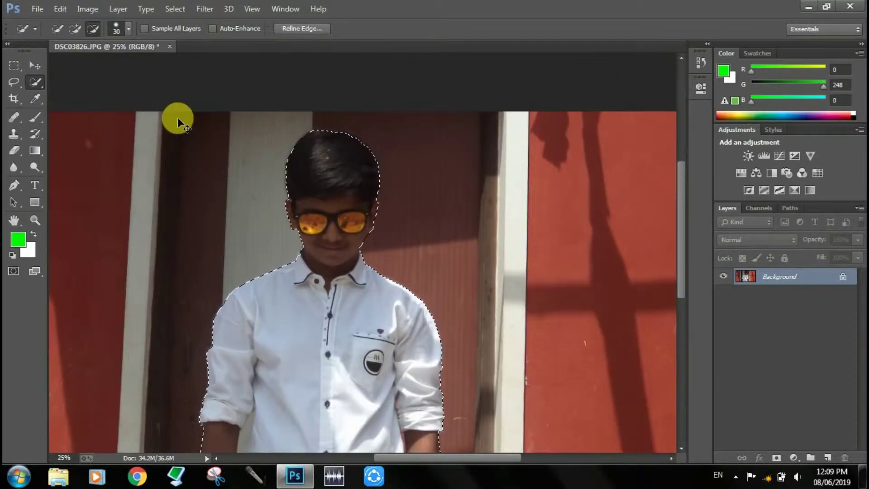
pyautogui.scroll(-5, 339, 281)
pyautogui.scroll(5, 338, 281)
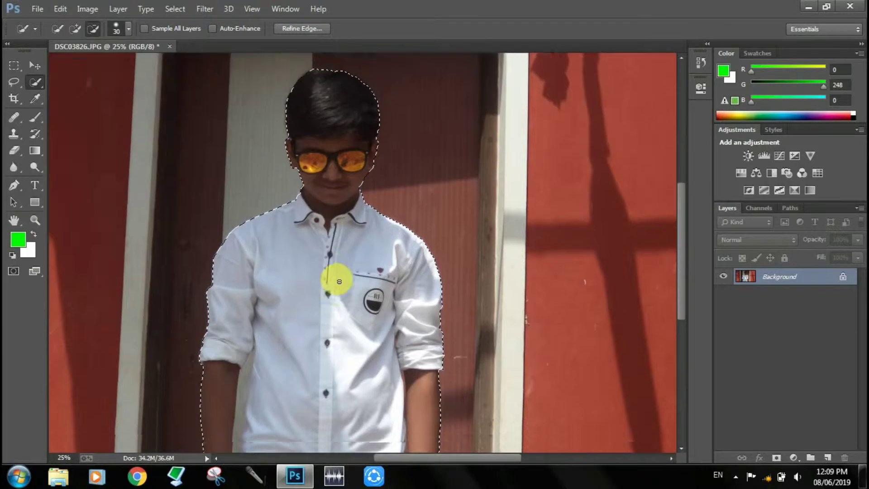
pyautogui.scroll(-3, 338, 281)
pyautogui.hotkey('ctrl', '+')
pyautogui.hotkey('ctrl', '+')
pyautogui.hotkey('ctrl', '+')
pyautogui.scroll(-6, 345, 287)
pyautogui.hscroll(2, 407, 332)
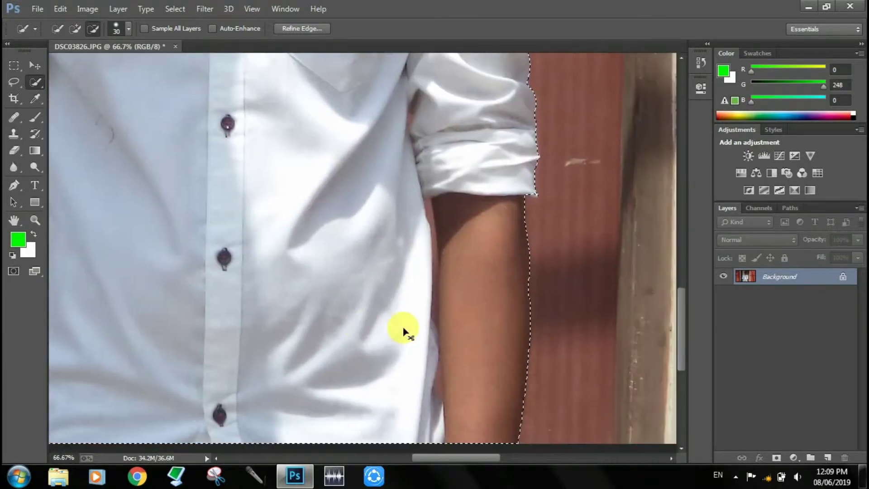
# Step: Check the opposite forearm's outline and add a layer mask from the selection to hide the background
pyautogui.click(74, 28)
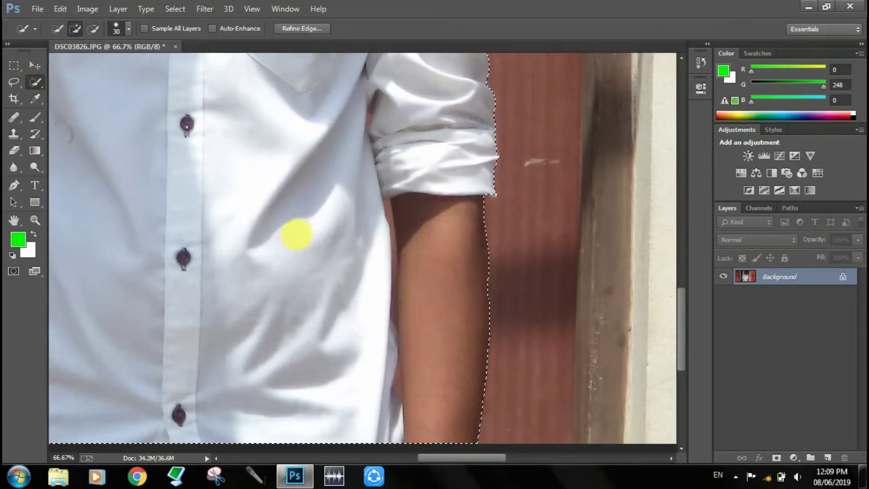
pyautogui.hscroll(-3, 298, 238)
pyautogui.hscroll(-3, 297, 238)
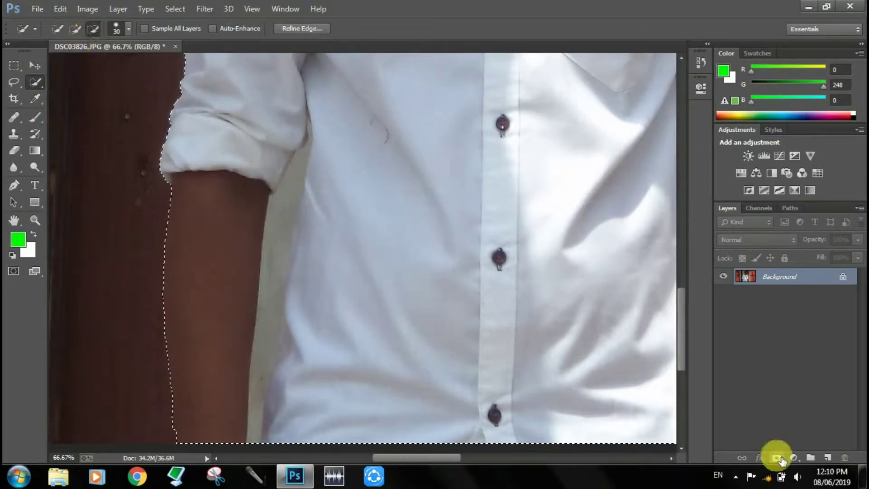
pyautogui.click(777, 458)
# Step: Quick-select the grey wall strip left between the forearm and the shirt, down to the photo's lower edge
pyautogui.scroll(1, 287, 273)
pyautogui.moveTo(283, 256); pyautogui.dragTo(300, 165)
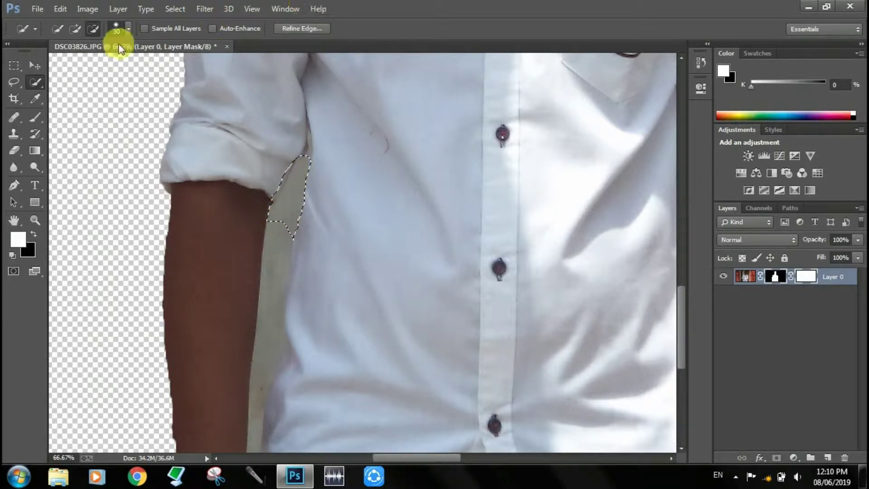
pyautogui.click(75, 30)
pyautogui.moveTo(289, 218); pyautogui.dragTo(268, 228)
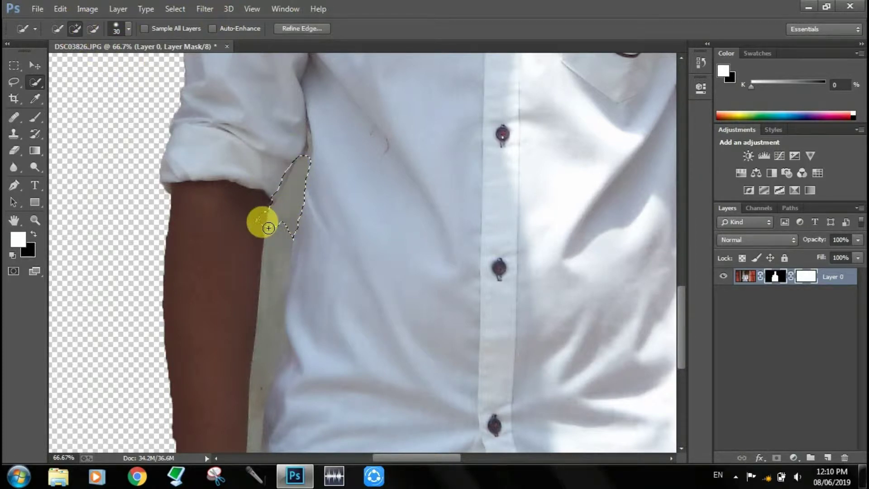
pyautogui.hotkey('ctrl', 'z')
pyautogui.moveTo(284, 258); pyautogui.dragTo(273, 336)
pyautogui.scroll(-5, 272, 334)
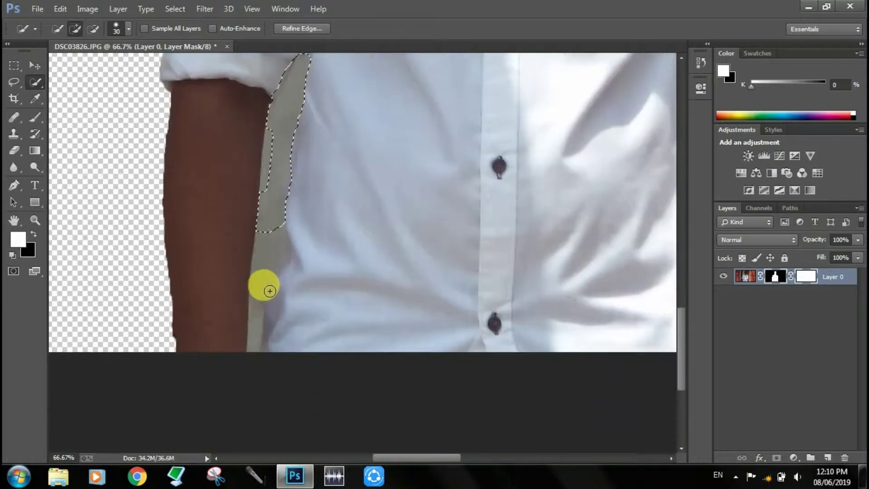
pyautogui.moveTo(276, 233); pyautogui.dragTo(257, 295)
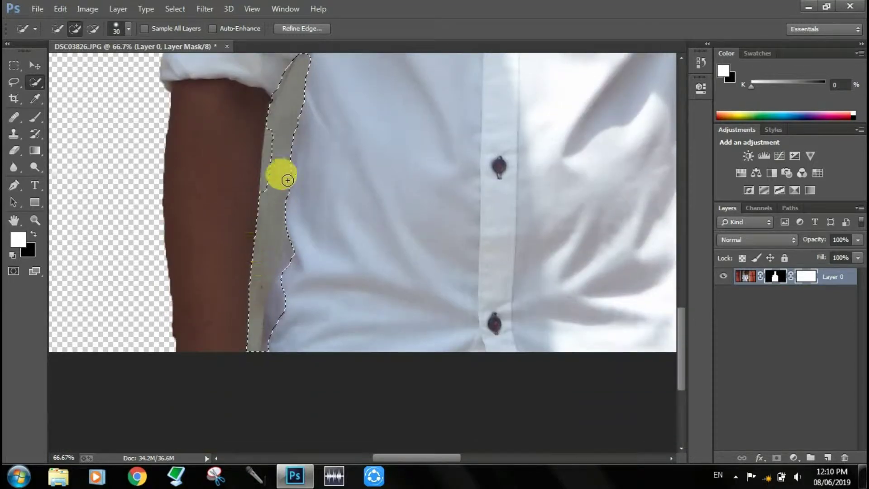
pyautogui.moveTo(279, 150)
pyautogui.mouseDown()
pyautogui.moveTo(276, 183)
pyautogui.moveTo(272, 165)
pyautogui.moveTo(287, 135)
pyautogui.mouseUp()
# Step: Subtract the shirt fabric caught near the lower end of the wall strip selection
pyautogui.click(92, 30)
pyautogui.moveTo(283, 324); pyautogui.dragTo(289, 330)
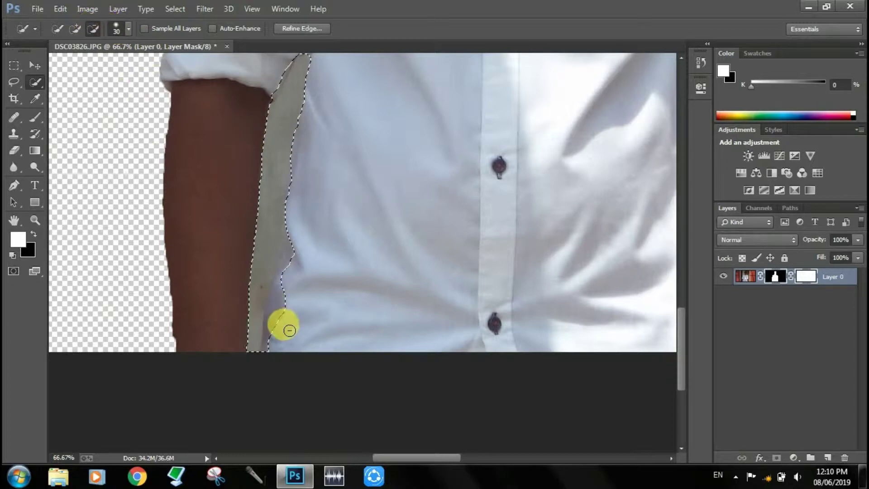
pyautogui.moveTo(292, 286)
pyautogui.mouseDown()
pyautogui.moveTo(283, 318)
pyautogui.moveTo(239, 277)
pyautogui.mouseUp()
pyautogui.click(76, 29)
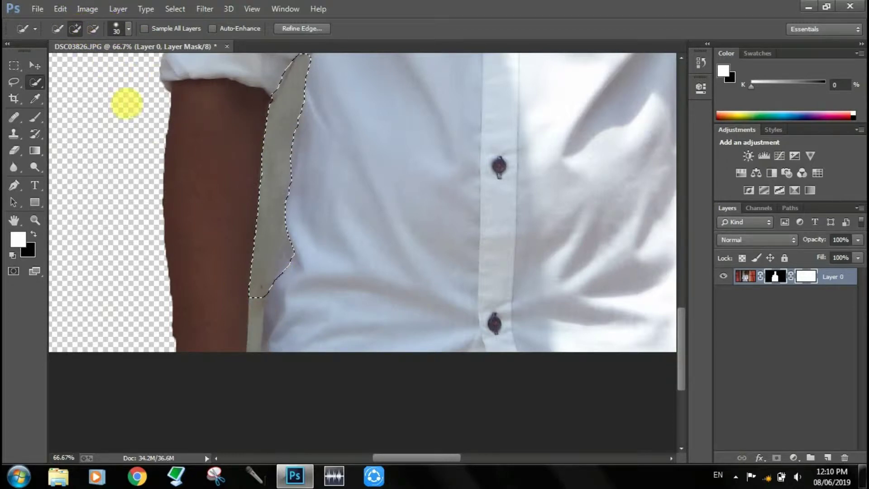
# Step: Set the selection brush to 10 px, extend the strip selection to the photo's lower edge and trim the shirt spill
pyautogui.scroll(3, 126, 104)
pyautogui.hscroll(-5, 271, 291)
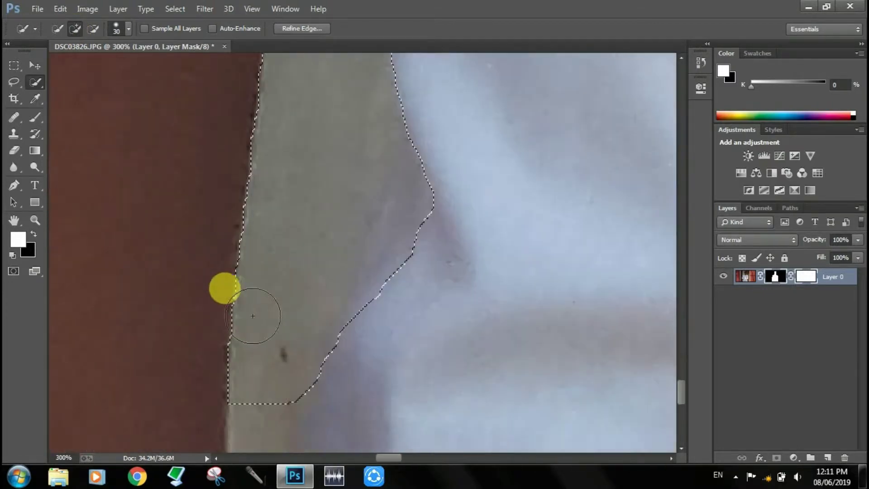
pyautogui.scroll(-3, 253, 315)
pyautogui.click(125, 27)
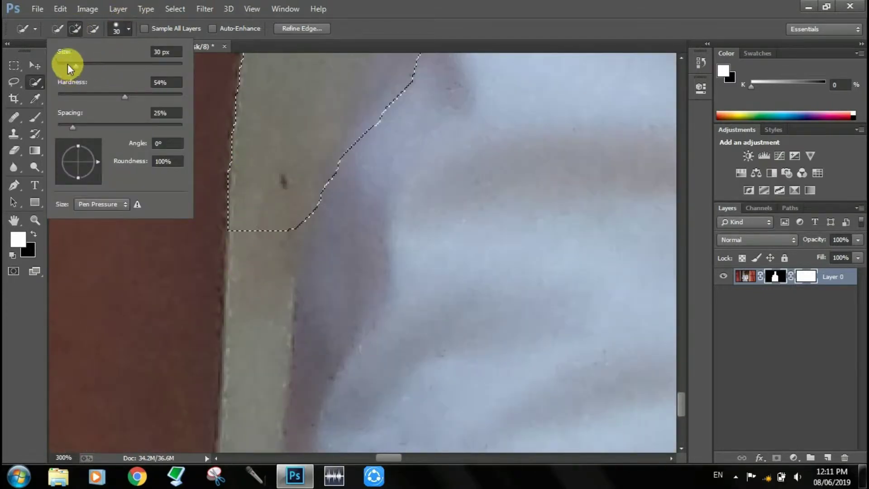
pyautogui.moveTo(67, 67); pyautogui.dragTo(64, 63)
pyautogui.click(252, 218)
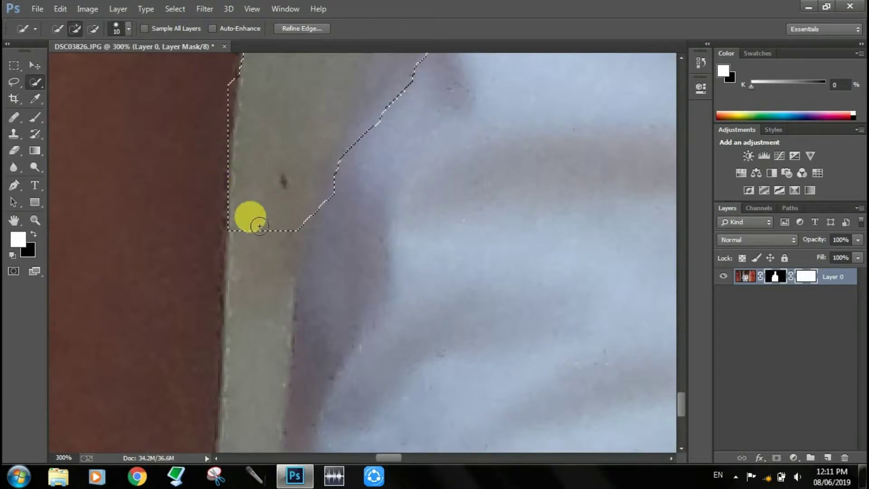
pyautogui.moveTo(252, 217)
pyautogui.mouseDown()
pyautogui.moveTo(259, 317)
pyautogui.moveTo(252, 359)
pyautogui.moveTo(271, 266)
pyautogui.mouseUp()
pyautogui.scroll(-2, 252, 359)
pyautogui.click(102, 23)
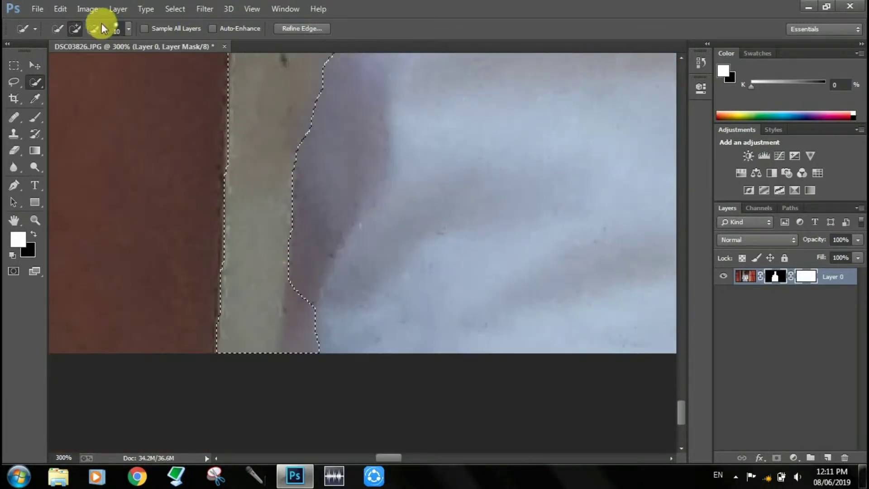
pyautogui.moveTo(336, 301)
pyautogui.mouseDown()
pyautogui.moveTo(324, 355)
pyautogui.moveTo(316, 312)
pyautogui.mouseUp()
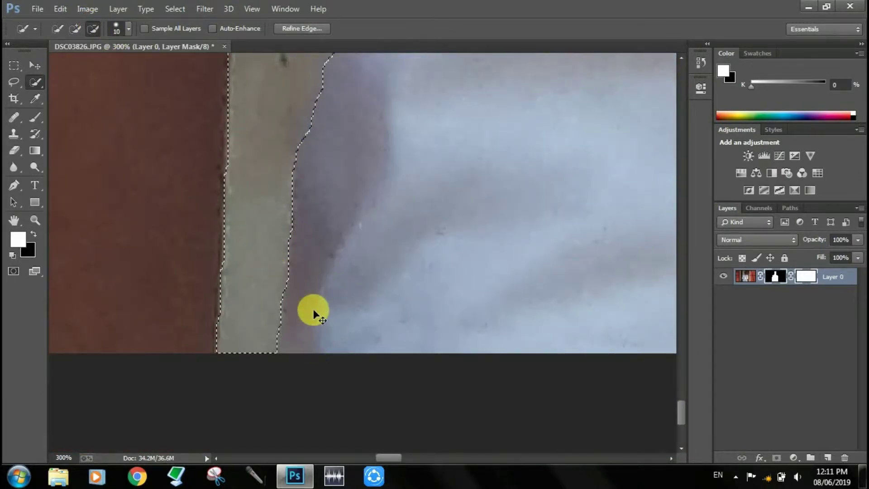
# Step: Refine the strip selection where it bulges into the shirt's edge, adding wall and subtracting fabric
pyautogui.hotkey('ctrl', '-')
pyautogui.hotkey('ctrl', '-')
pyautogui.hotkey('ctrl', '-')
pyautogui.scroll(4, 509, 145)
pyautogui.hotkey('ctrl', '+')
pyautogui.hotkey('ctrl', '+')
pyautogui.hotkey('ctrl', '+')
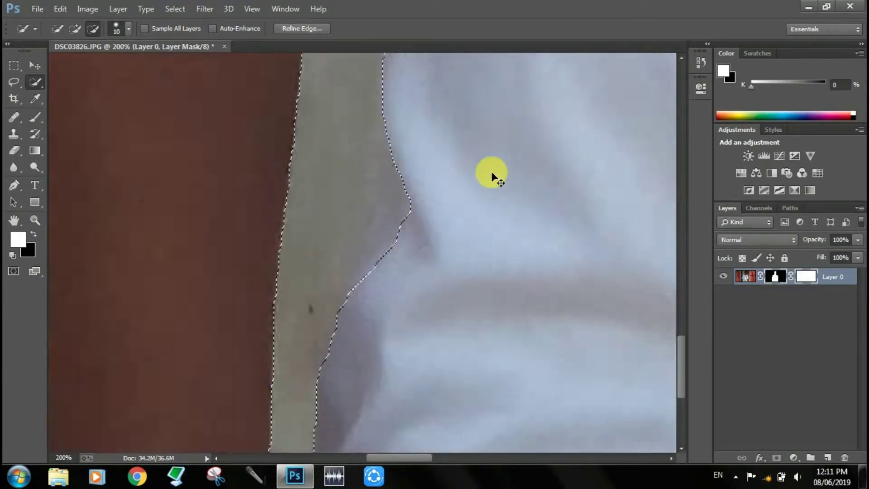
pyautogui.click(75, 28)
pyautogui.moveTo(368, 196)
pyautogui.mouseDown()
pyautogui.moveTo(426, 252)
pyautogui.moveTo(410, 217)
pyautogui.mouseUp()
pyautogui.click(92, 29)
pyautogui.moveTo(466, 195)
pyautogui.mouseDown()
pyautogui.moveTo(439, 223)
pyautogui.moveTo(426, 263)
pyautogui.moveTo(447, 166)
pyautogui.moveTo(417, 246)
pyautogui.moveTo(428, 217)
pyautogui.moveTo(399, 268)
pyautogui.moveTo(437, 159)
pyautogui.mouseUp()
# Step: Delete the selected grey wall strip between the forearm and the shirt
pyautogui.hotkey('ctrl', '-')
pyautogui.hotkey('ctrl', '-')
pyautogui.hotkey('ctrl', '-')
pyautogui.hotkey('ctrl', '-')
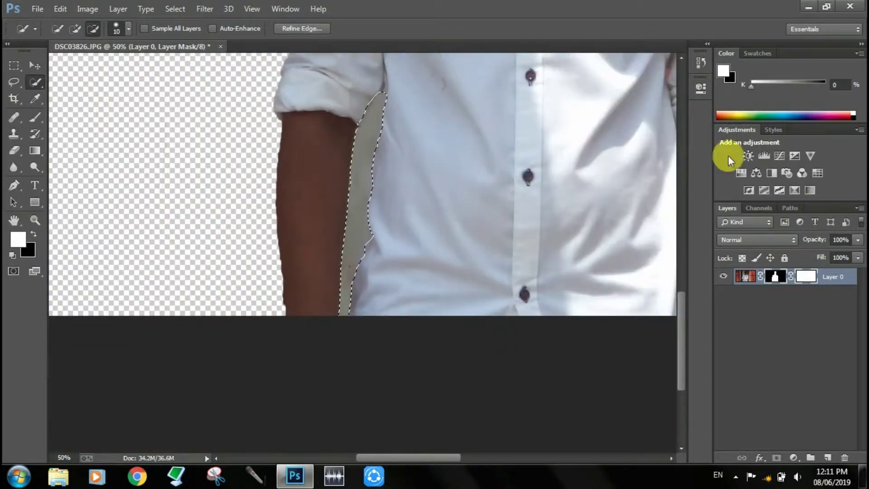
pyautogui.press('Delete')
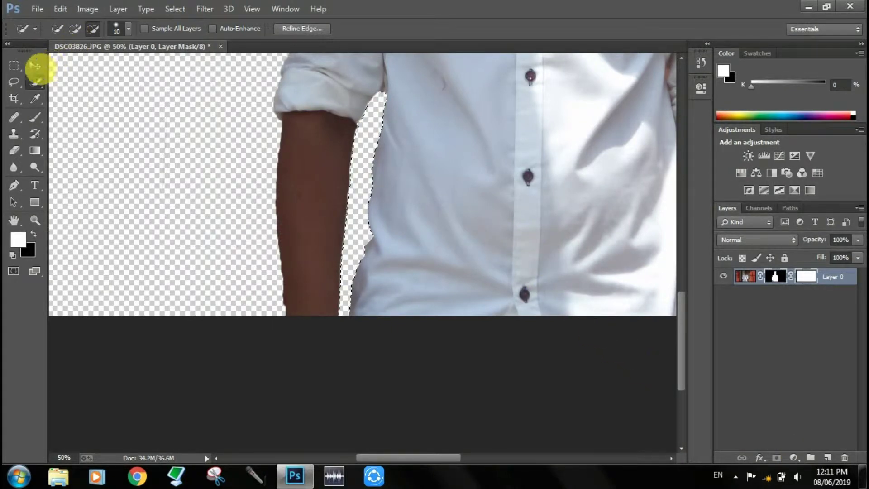
# Step: Move the strip-shaped selection with the Move tool into the transparent area beside the forearm
pyautogui.click(35, 66)
pyautogui.moveTo(362, 121); pyautogui.dragTo(166, 154)
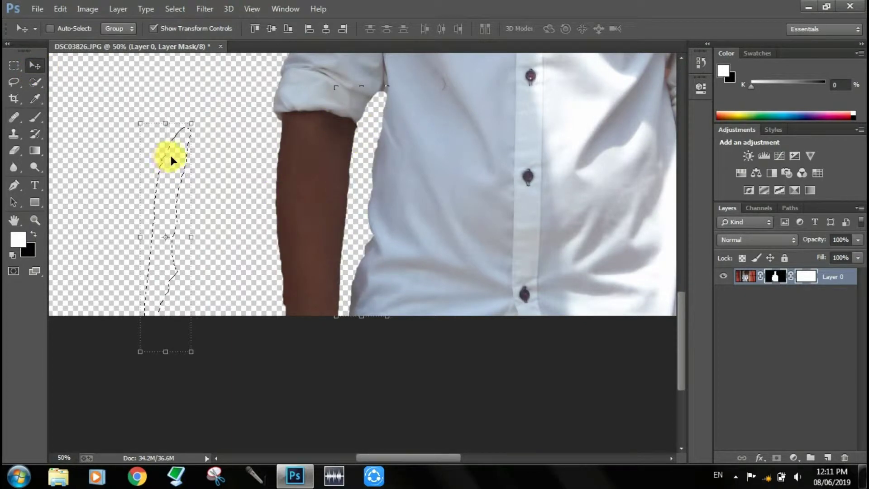
# Step: Clear the selection and erase the leftover wall sliver between the rolled sleeve and the shirt with a 12 px eraser
pyautogui.hotkey('ctrl', 'd')
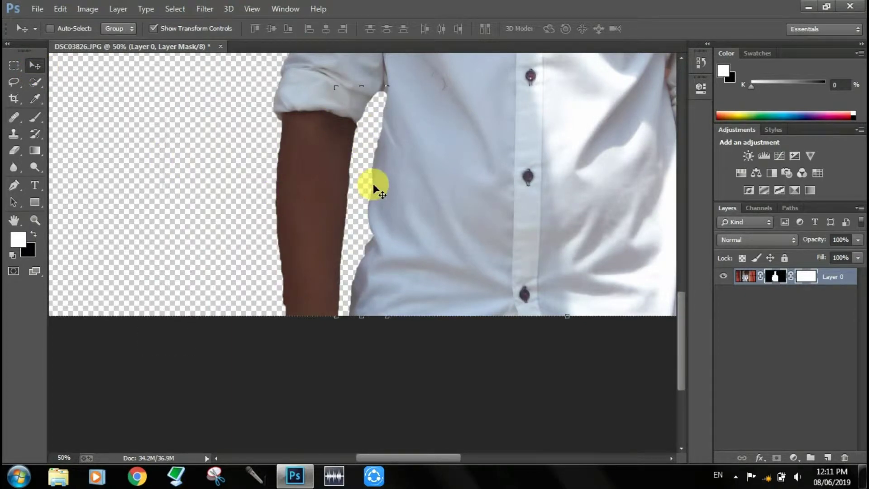
pyautogui.scroll(3, 380, 183)
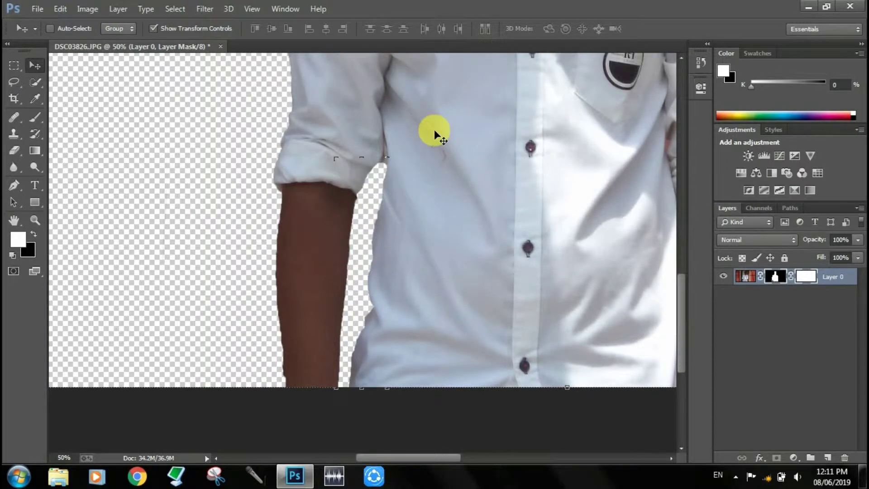
pyautogui.scroll(3, 434, 130)
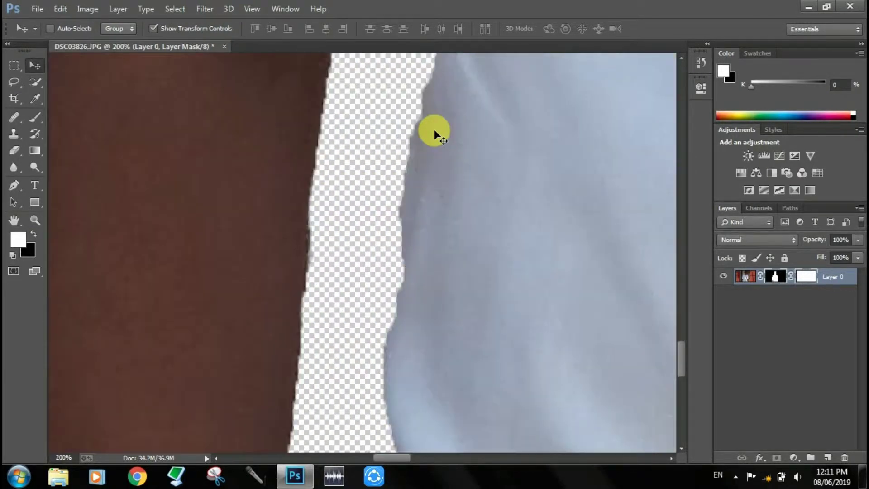
pyautogui.scroll(5, 433, 129)
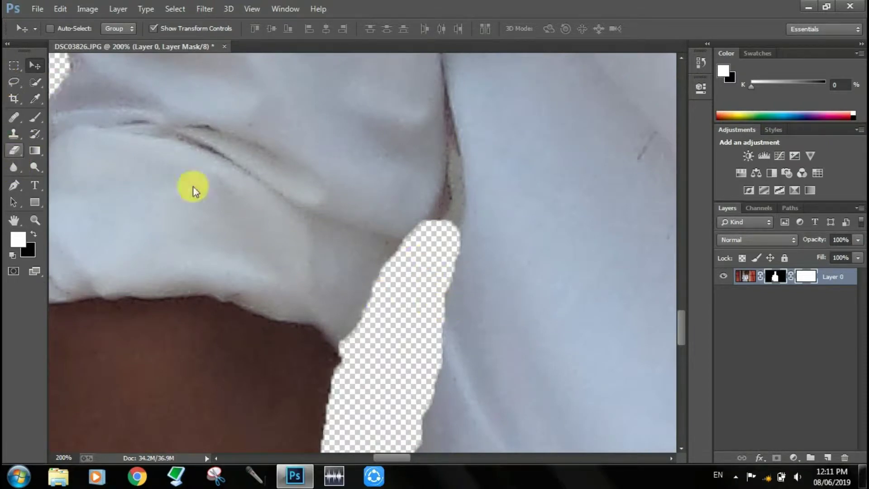
pyautogui.press('e')
pyautogui.rightClick(429, 248)
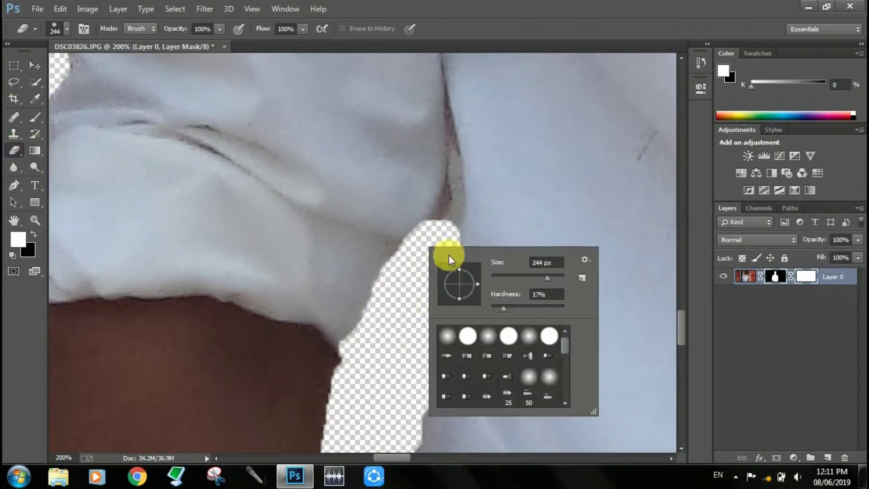
pyautogui.moveTo(495, 268)
pyautogui.mouseDown()
pyautogui.moveTo(487, 256)
pyautogui.moveTo(496, 270)
pyautogui.mouseUp()
pyautogui.moveTo(455, 181); pyautogui.dragTo(447, 238)
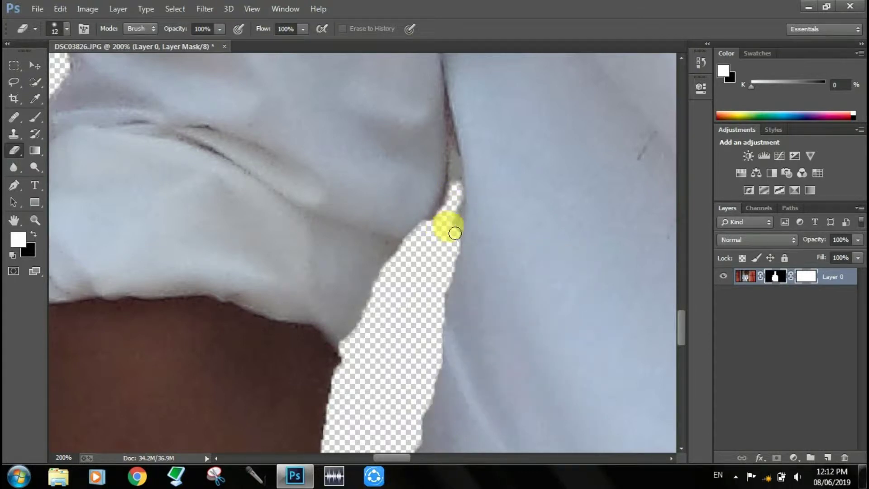
pyautogui.moveTo(460, 203)
pyautogui.mouseDown()
pyautogui.moveTo(455, 114)
pyautogui.moveTo(443, 224)
pyautogui.mouseUp()
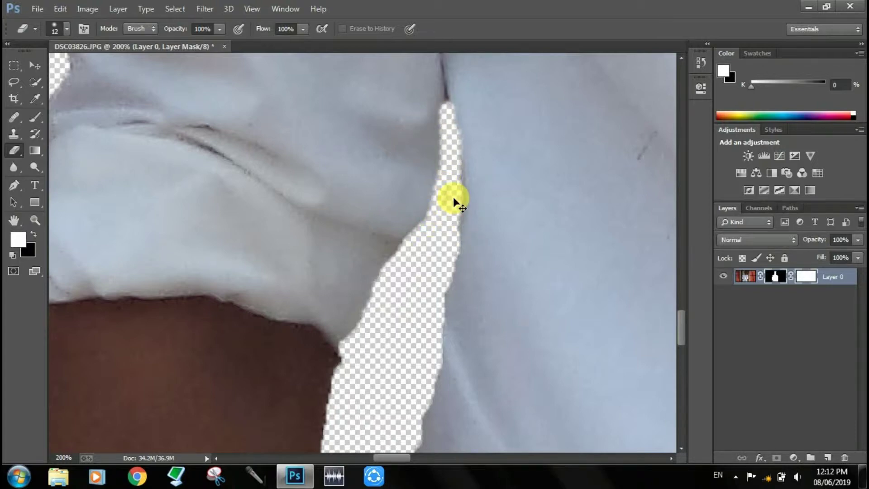
# Step: Switch to Windows Explorer and open the SHAREit folder inside Downloads
pyautogui.hotkey('ctrl', '-')
pyautogui.hotkey('ctrl', '-')
pyautogui.hotkey('ctrl', '-')
pyautogui.hotkey('ctrl', '-')
pyautogui.hotkey('ctrl', '-')
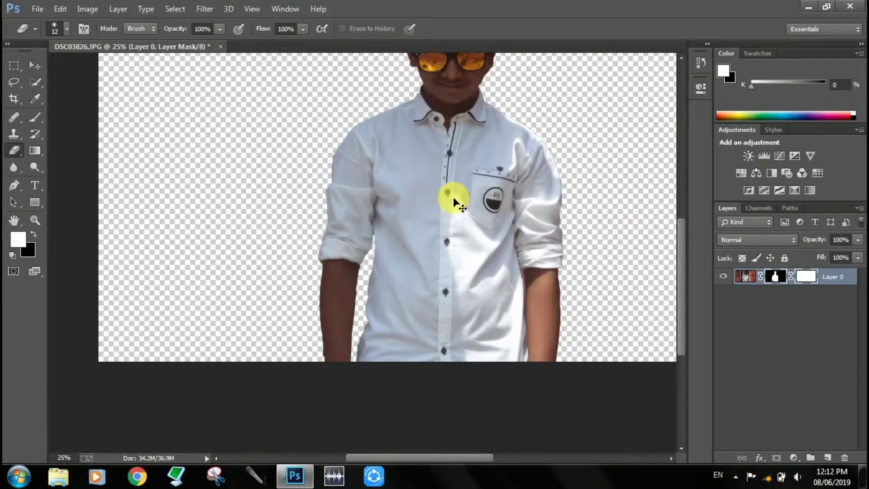
pyautogui.hotkey('ctrl', '-')
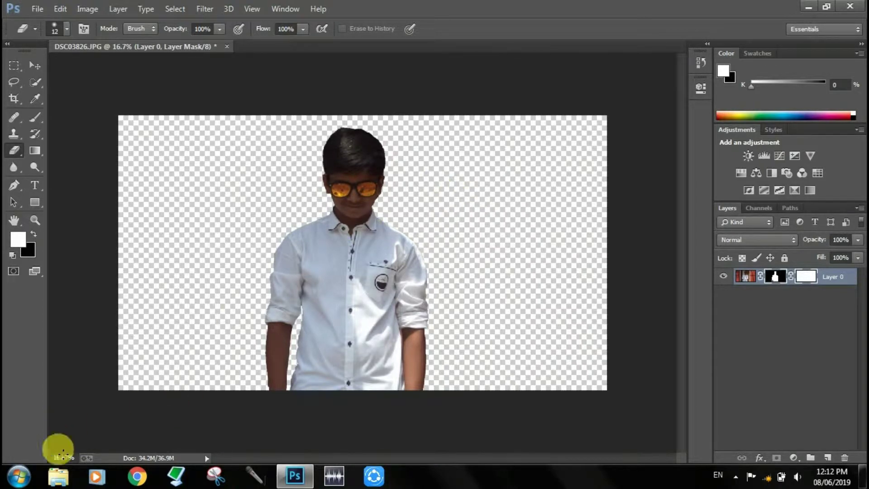
pyautogui.click(55, 477)
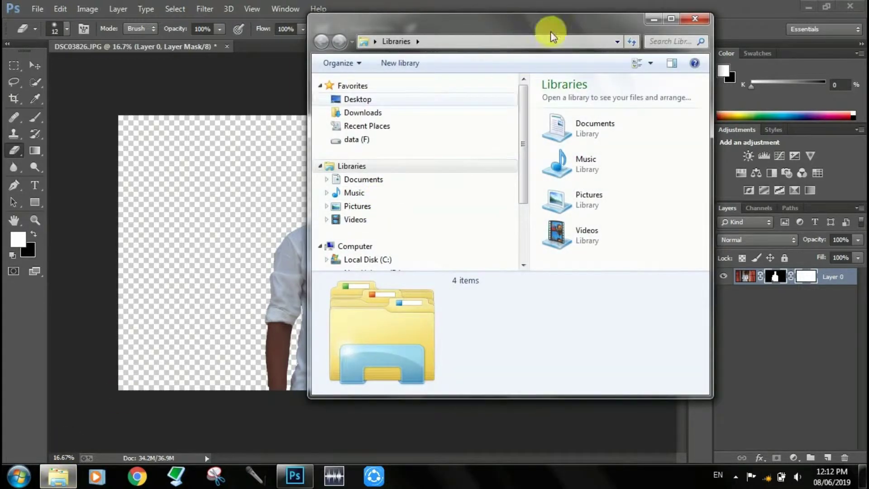
pyautogui.click(389, 113)
pyautogui.moveTo(705, 89)
pyautogui.mouseDown()
pyautogui.moveTo(705, 104)
pyautogui.moveTo(705, 89)
pyautogui.mouseUp()
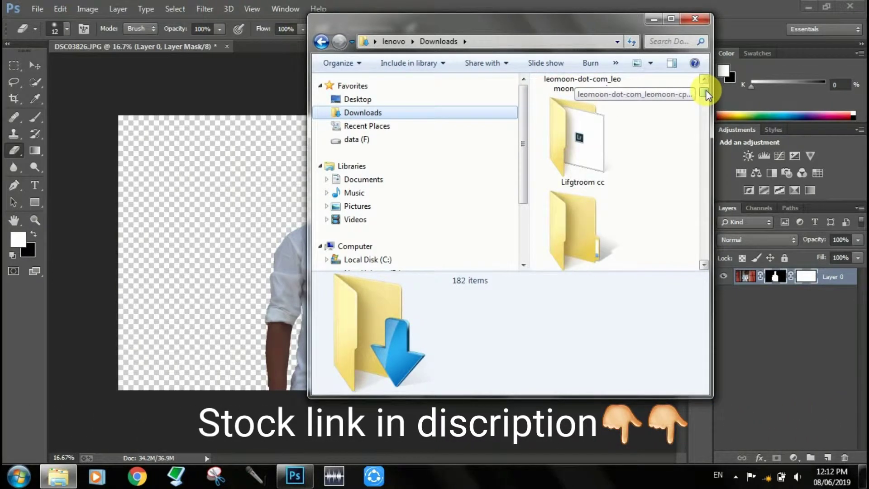
pyautogui.scroll(-5, 704, 262)
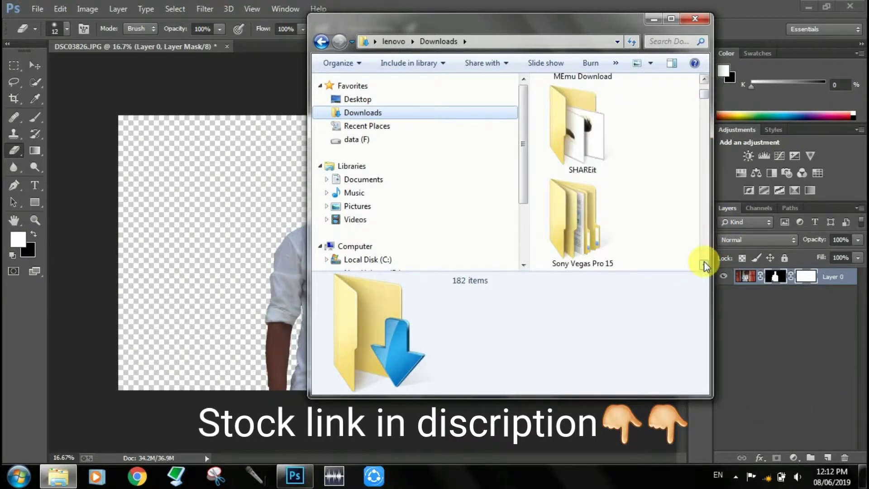
pyautogui.doubleClick(589, 137)
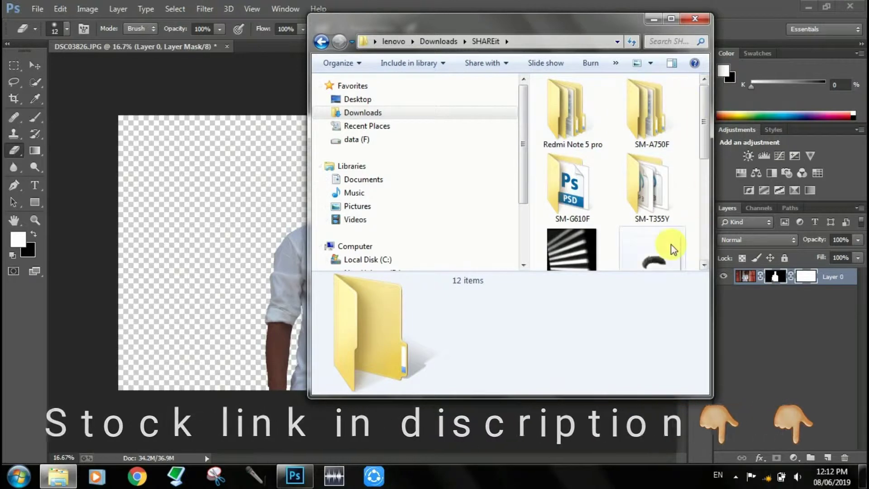
# Step: Place the ligh-leaks-bg-1 image from the folder into the Photoshop document and stack Layer 0 above it
pyautogui.scroll(-5, 703, 265)
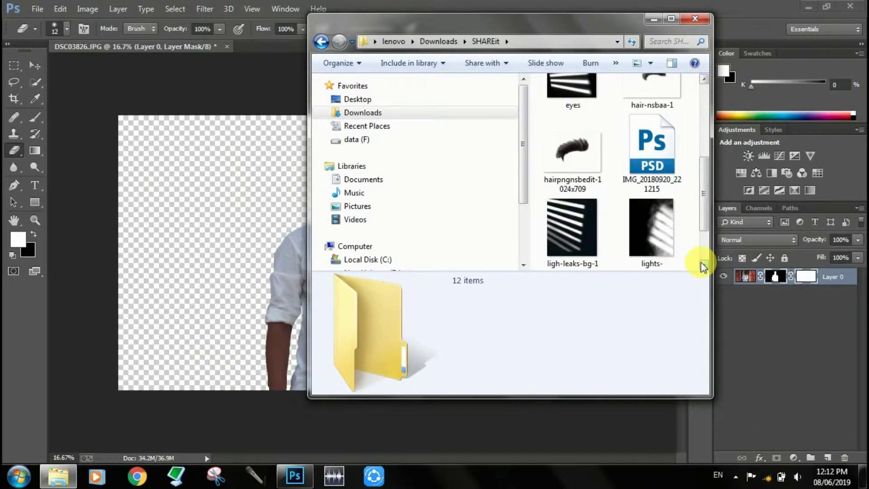
pyautogui.scroll(-2, 702, 265)
pyautogui.moveTo(568, 138); pyautogui.dragTo(227, 240)
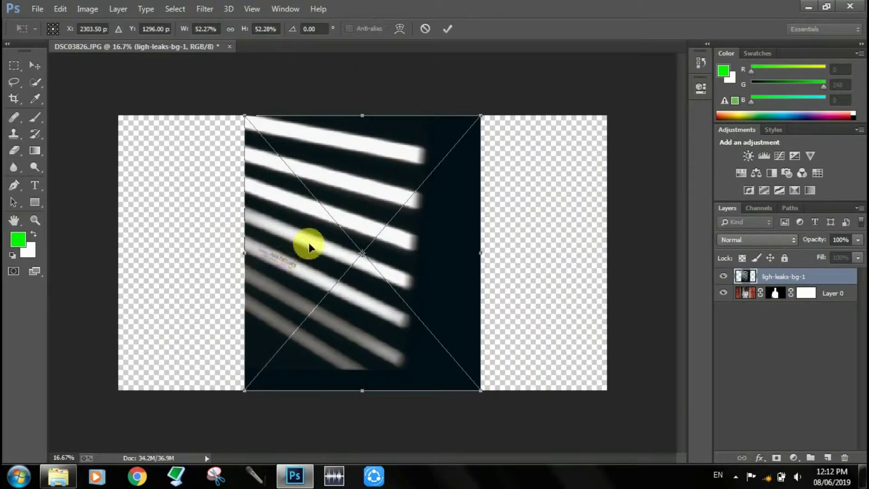
pyautogui.click(447, 34)
pyautogui.moveTo(757, 294)
pyautogui.mouseDown()
pyautogui.moveTo(745, 286)
pyautogui.moveTo(751, 280)
pyautogui.mouseUp()
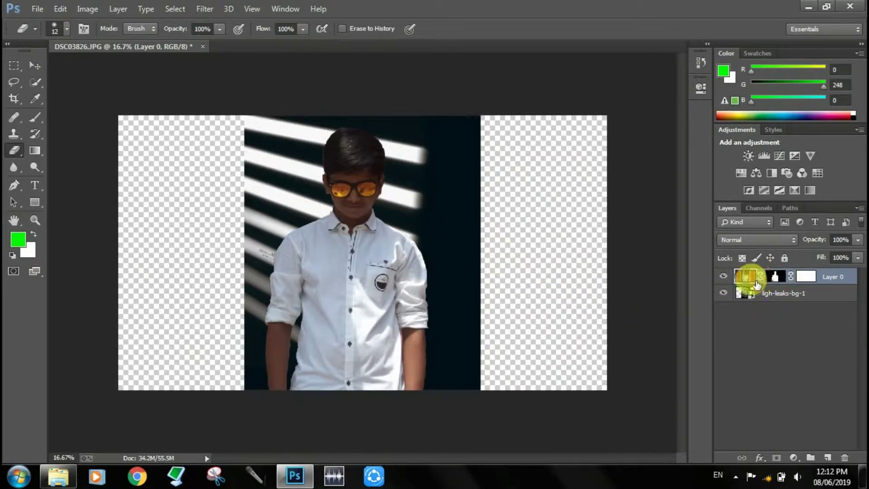
# Step: Crop the canvas at both sides to the width of the striped background image
pyautogui.click(15, 103)
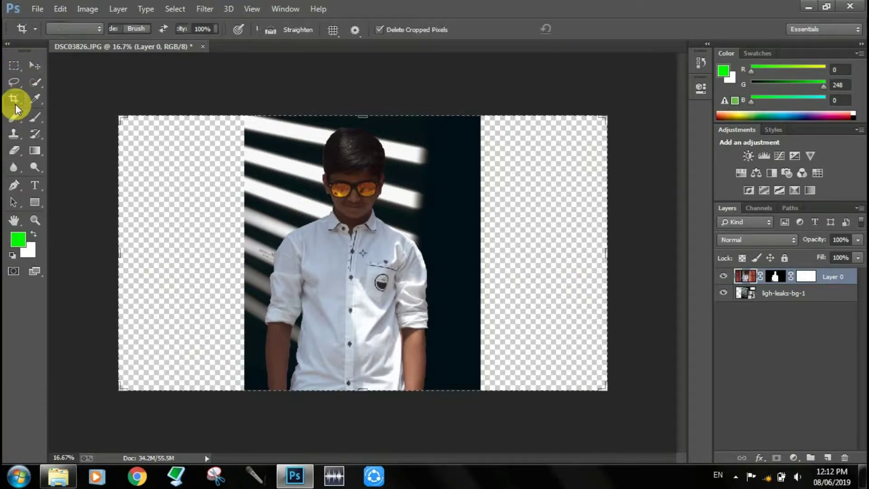
pyautogui.moveTo(125, 391); pyautogui.dragTo(187, 392)
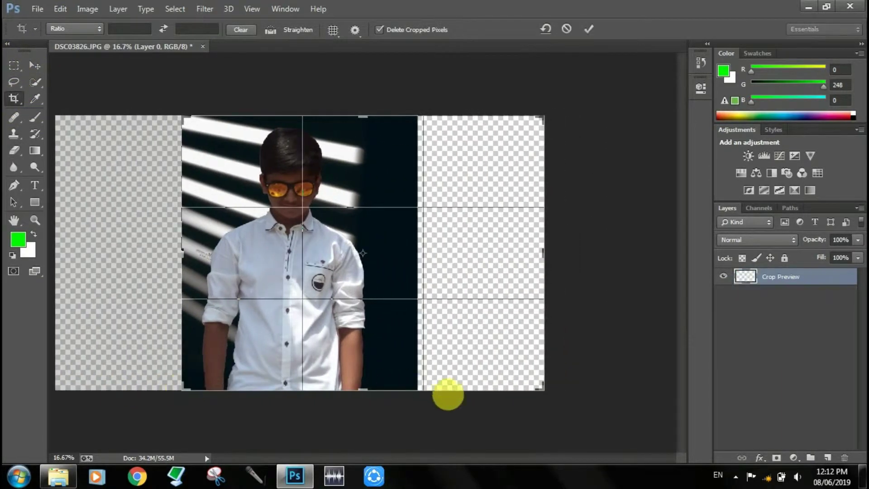
pyautogui.moveTo(552, 397); pyautogui.dragTo(481, 392)
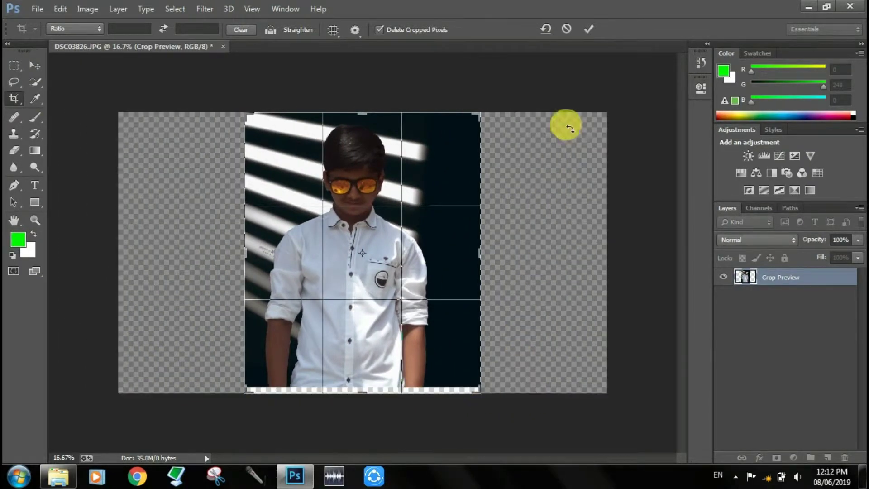
pyautogui.click(589, 30)
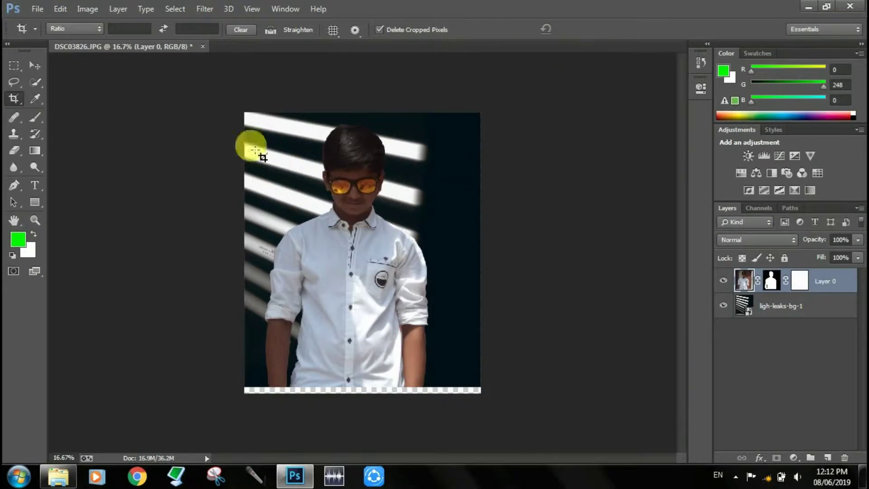
# Step: Crop away the empty transparent strip along the lower edge of the image
pyautogui.click(320, 390)
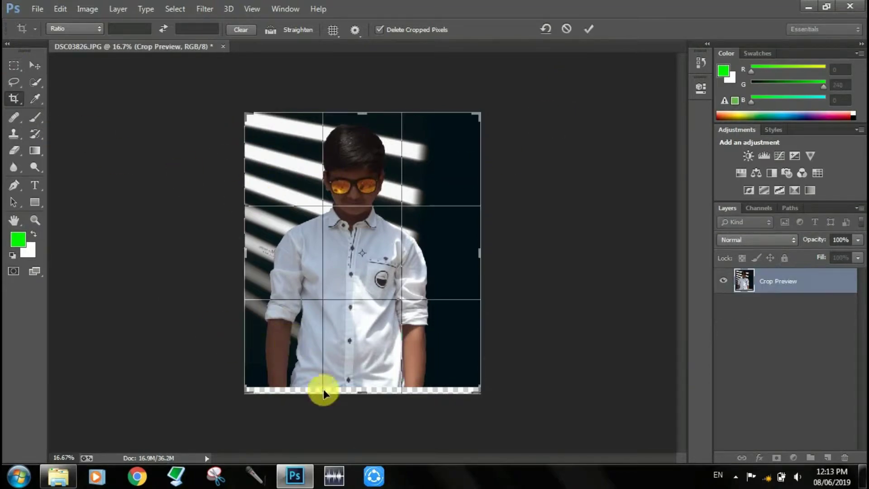
pyautogui.moveTo(482, 398); pyautogui.dragTo(481, 396)
pyautogui.click(589, 29)
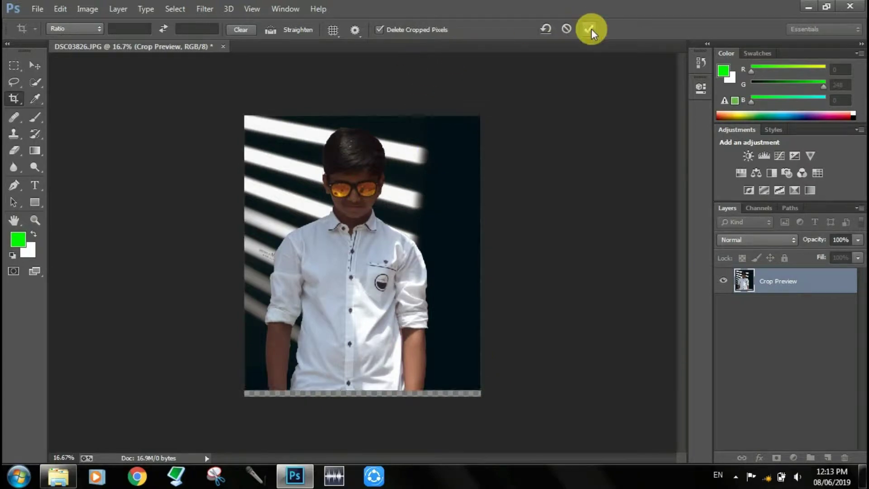
# Step: Move the boy on Layer 0 slightly to the right over the striped background
pyautogui.click(798, 294)
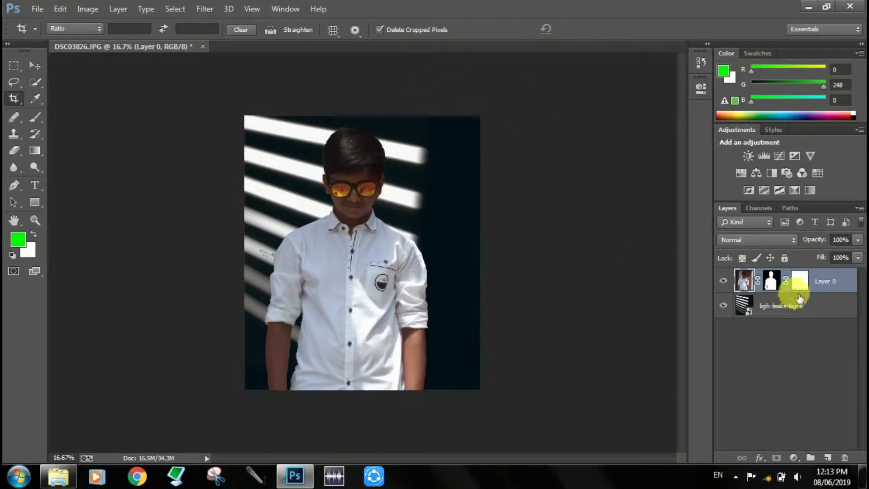
pyautogui.click(35, 65)
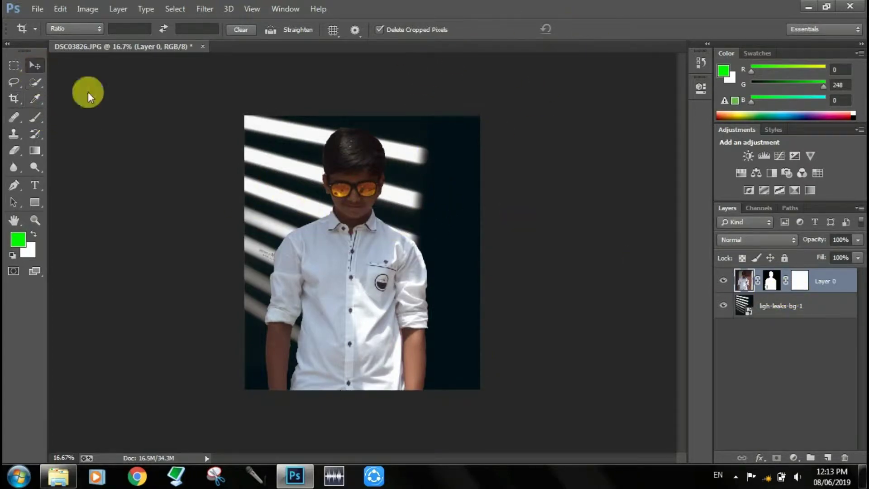
pyautogui.moveTo(355, 286); pyautogui.dragTo(358, 276)
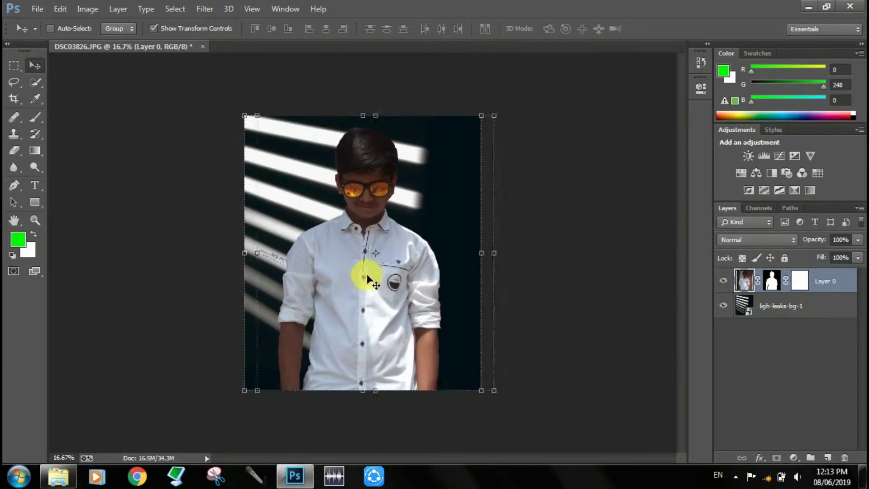
pyautogui.click(552, 179)
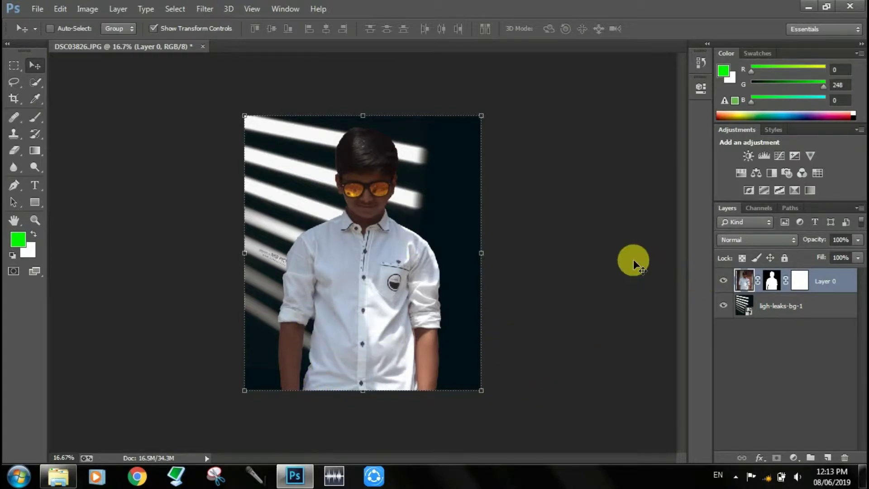
pyautogui.hotkey('ctrl', 'j')
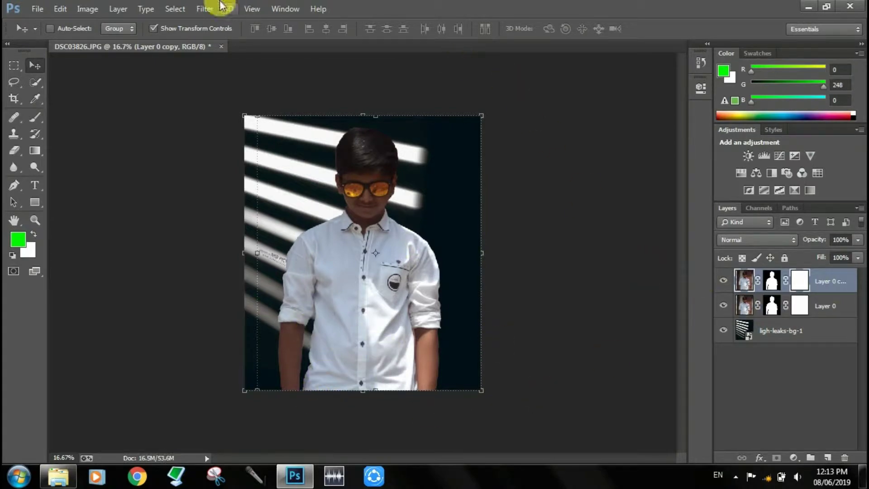
pyautogui.hotkey('ctrl', '+')
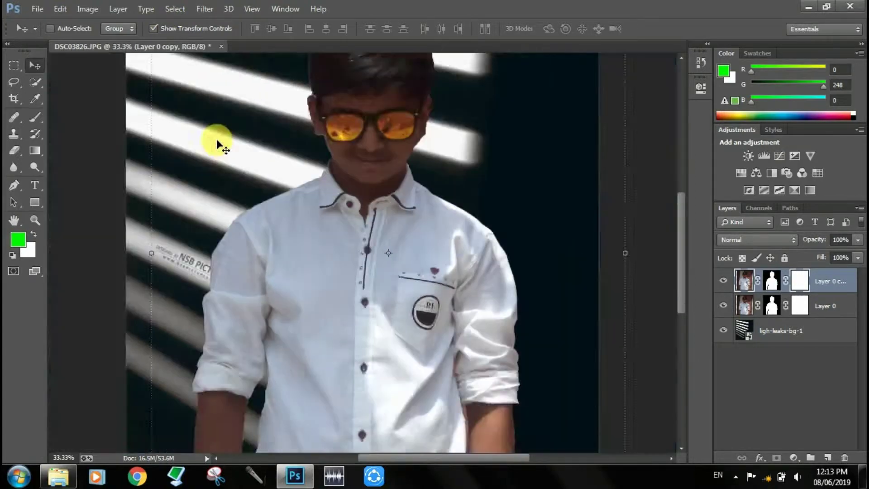
pyautogui.hotkey('ctrl', '+')
pyautogui.hotkey('ctrl', '+')
pyautogui.hotkey('ctrl', '+')
pyautogui.hotkey('ctrl', '+')
pyautogui.hotkey('ctrl', '-')
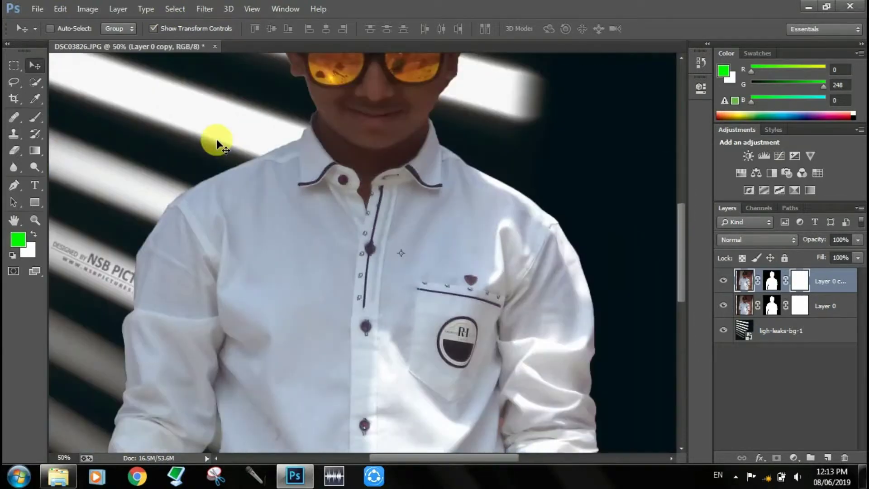
pyautogui.hotkey('ctrl', '-')
pyautogui.press('Delete')
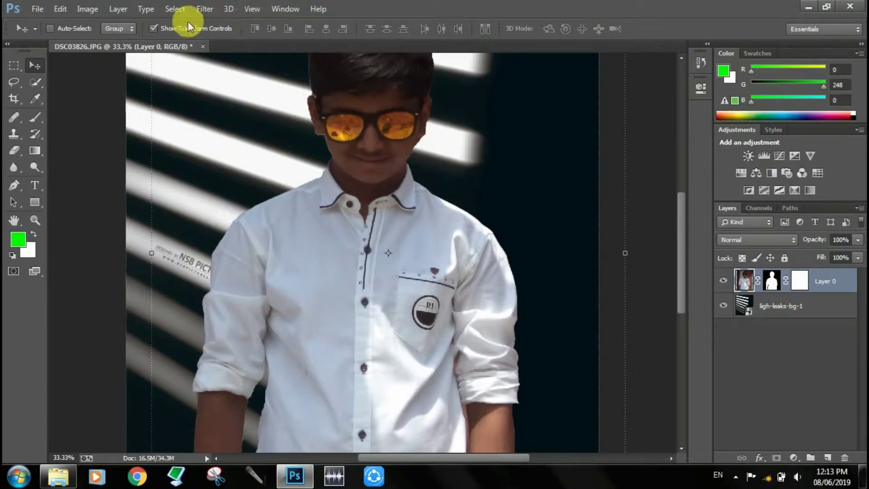
# Step: Apply Reduce Noise to Layer 0 with Strength 10, Preserve Details 0%, Reduce Color Noise 100%, Sharpen Details 0% and Remove JPEG Artifact enabled
pyautogui.click(212, 10)
pyautogui.moveTo(256, 162)
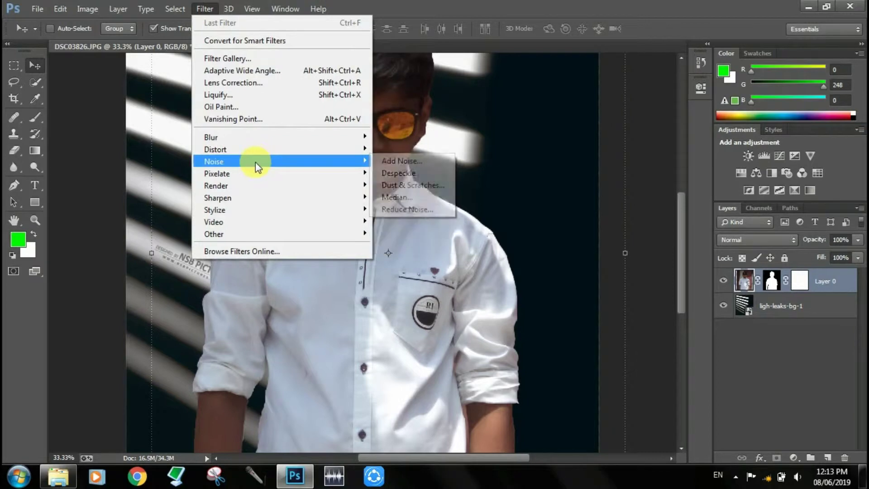
pyautogui.click(404, 210)
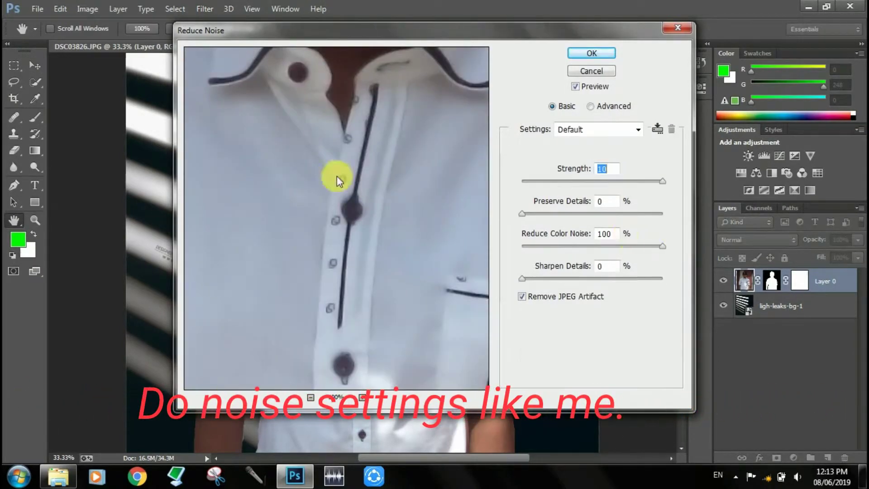
pyautogui.moveTo(326, 145); pyautogui.dragTo(389, 252)
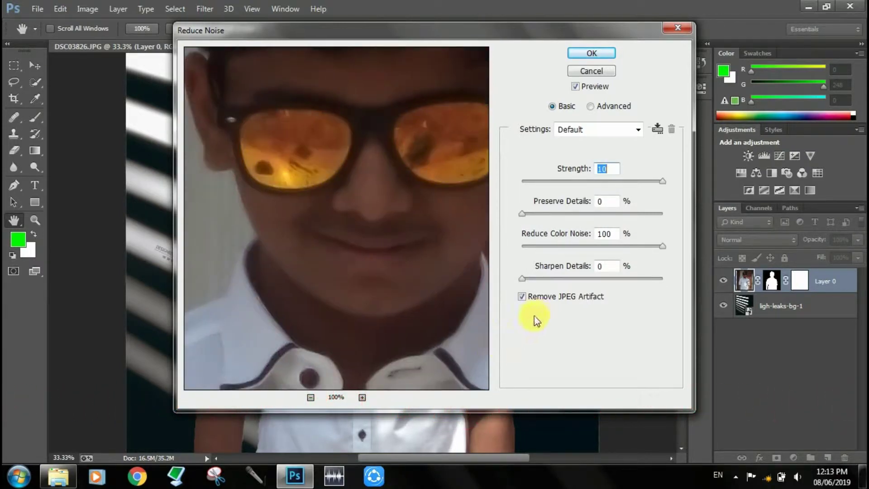
pyautogui.click(592, 53)
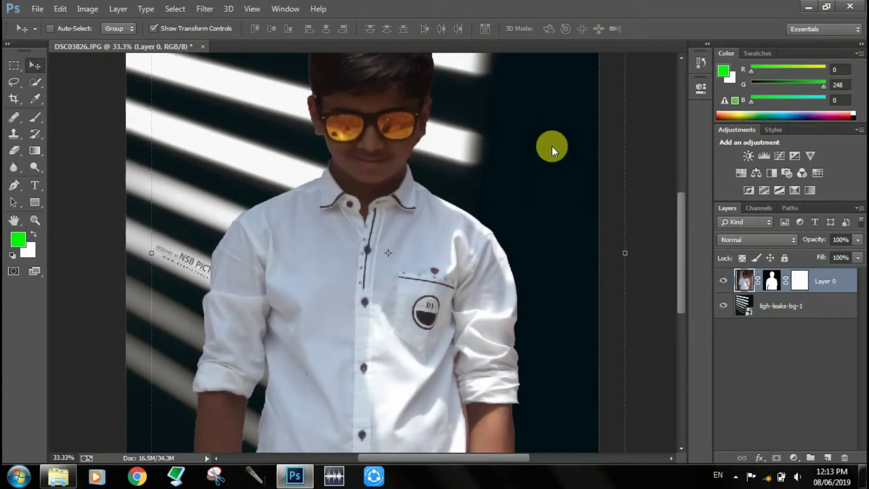
# Step: Examine the smoothed shirt, face and sunglasses up close for the effect of the noise reduction
pyautogui.hotkey('ctrl', '+')
pyautogui.hotkey('ctrl', '+')
pyautogui.hotkey('ctrl', '+')
pyautogui.hotkey('ctrl', '+')
pyautogui.scroll(2, 550, 147)
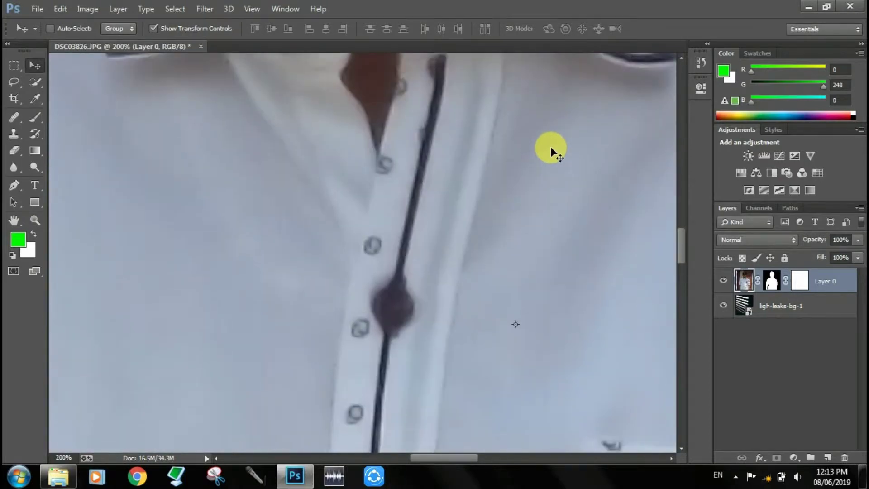
pyautogui.scroll(10, 539, 147)
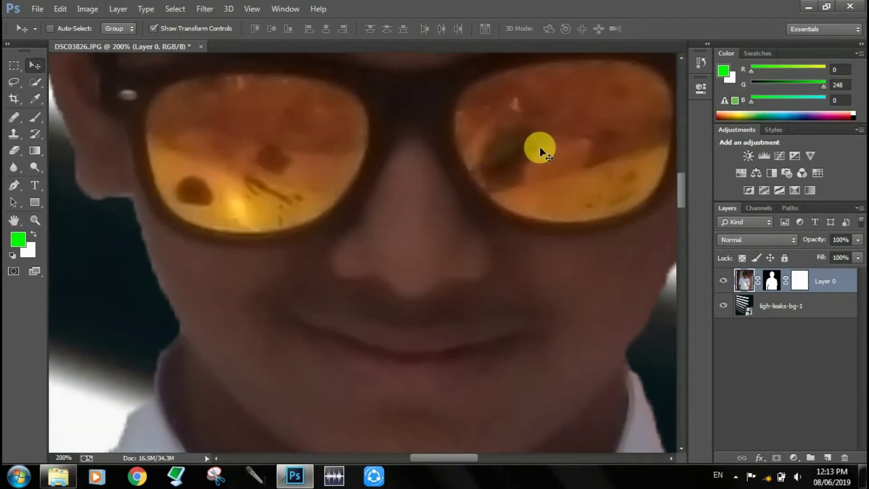
pyautogui.scroll(3, 539, 147)
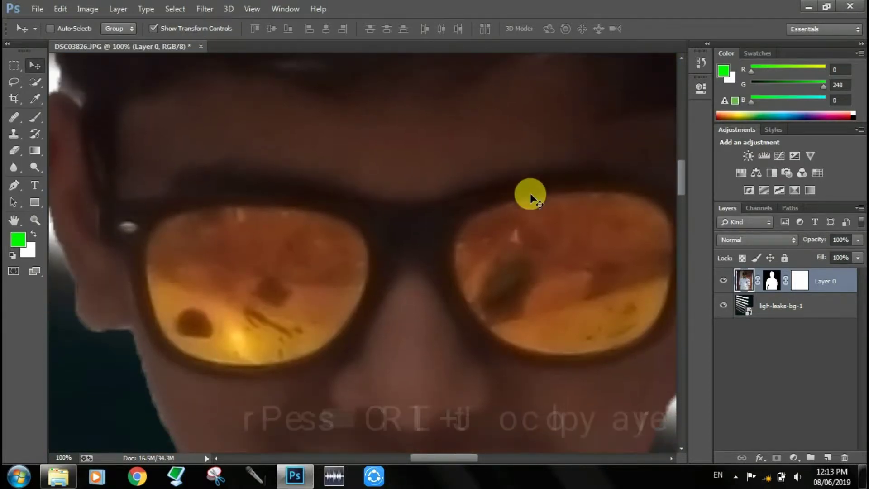
pyautogui.hotkey('ctrl', '0')
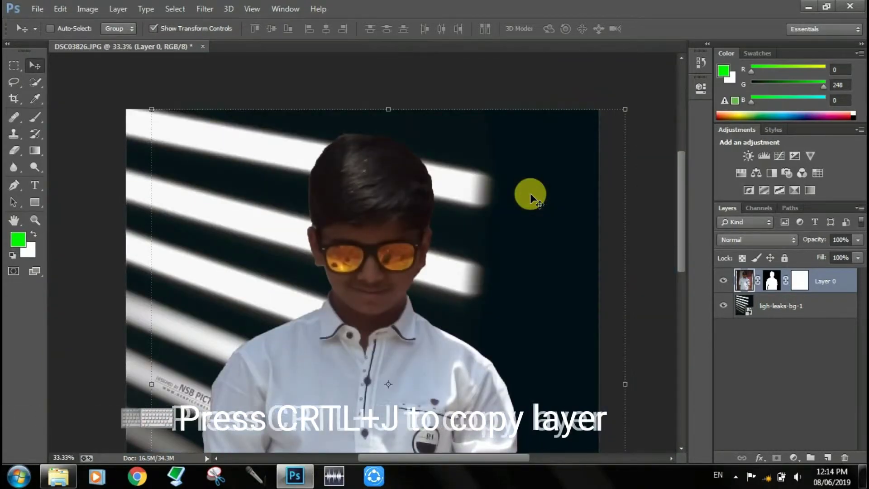
# Step: Duplicate Layer 0 and darken the copy with Brightness/Contrast, setting Brightness to -83 and raising the Contrast
pyautogui.hotkey('ctrl', 'j')
pyautogui.click(88, 9)
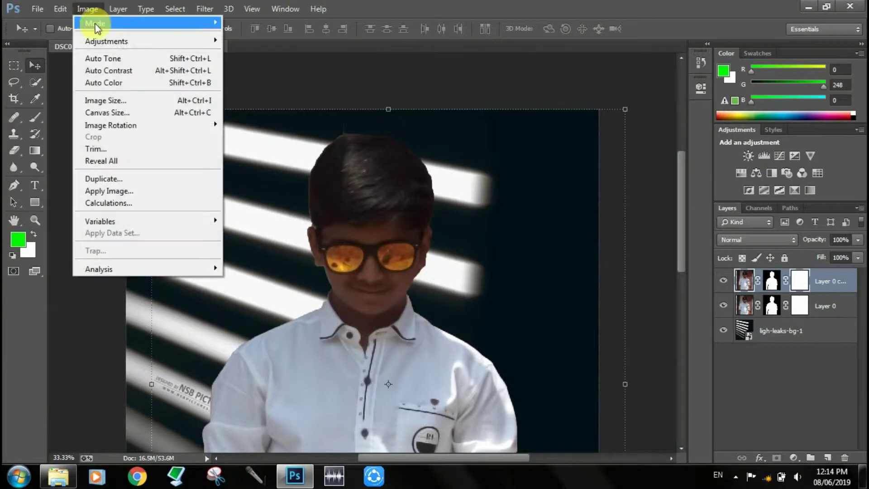
pyautogui.moveTo(96, 40)
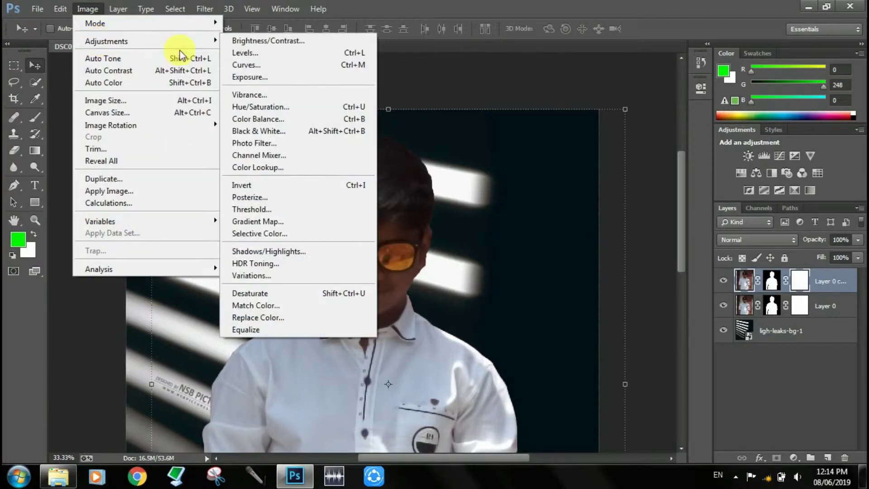
pyautogui.click(279, 44)
pyautogui.moveTo(518, 167); pyautogui.dragTo(564, 195)
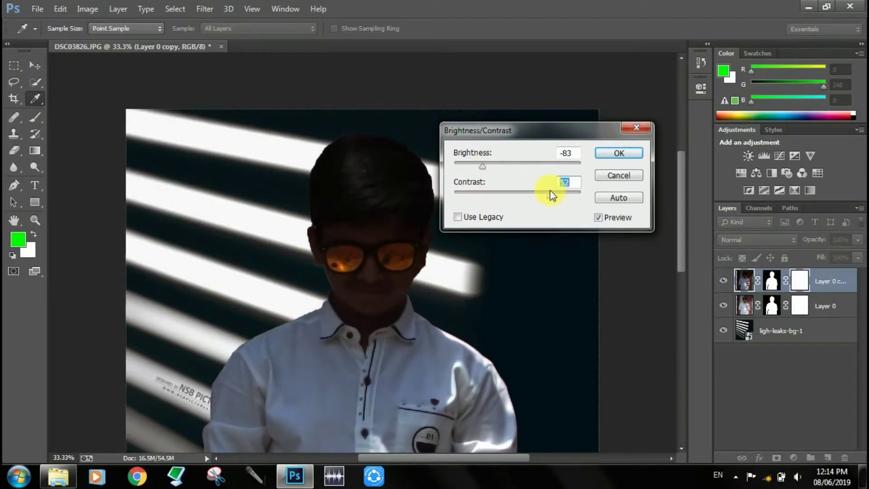
pyautogui.click(619, 153)
# Step: Place the darkened copy below Layer 0 and erase Layer 0's hair with a 128 px Eraser to reveal the darker hair
pyautogui.press('v')
pyautogui.moveTo(763, 315); pyautogui.dragTo(743, 277)
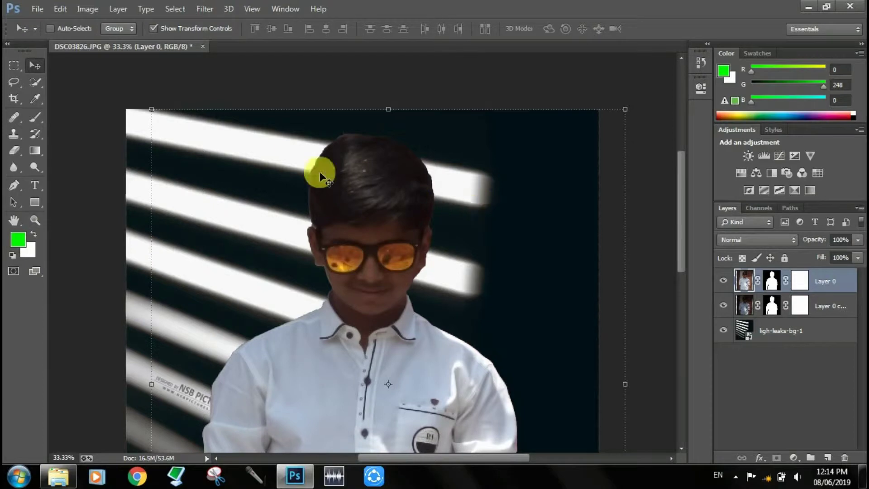
pyautogui.click(14, 150)
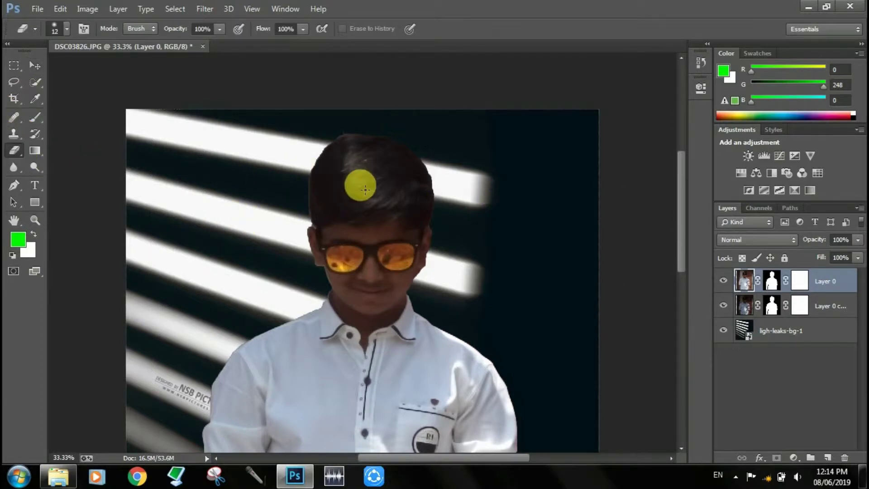
pyautogui.rightClick(405, 183)
pyautogui.moveTo(466, 200); pyautogui.dragTo(480, 197)
pyautogui.click(349, 155)
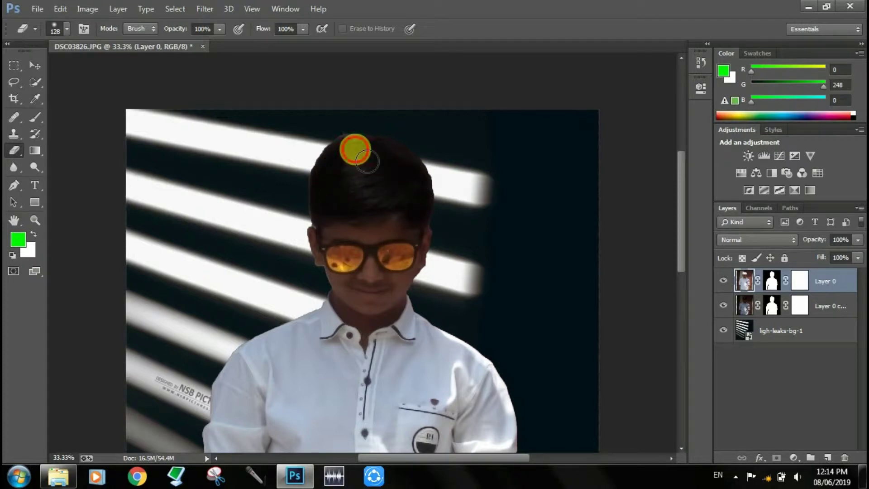
pyautogui.moveTo(363, 158)
pyautogui.mouseDown()
pyautogui.moveTo(406, 171)
pyautogui.moveTo(416, 185)
pyautogui.moveTo(360, 198)
pyautogui.moveTo(356, 186)
pyautogui.moveTo(381, 174)
pyautogui.moveTo(386, 160)
pyautogui.moveTo(357, 157)
pyautogui.moveTo(402, 187)
pyautogui.moveTo(398, 206)
pyautogui.moveTo(367, 188)
pyautogui.moveTo(411, 204)
pyautogui.moveTo(370, 225)
pyautogui.moveTo(390, 210)
pyautogui.mouseUp()
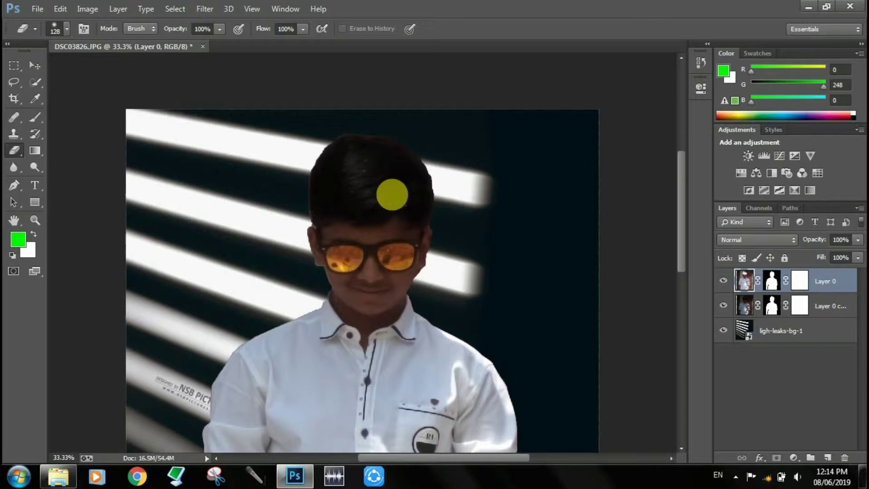
# Step: Merge Layer 0 down into its darkened copy, applying the layer and vector masks
pyautogui.hotkey('ctrl', '-')
pyautogui.hotkey('ctrl', '-')
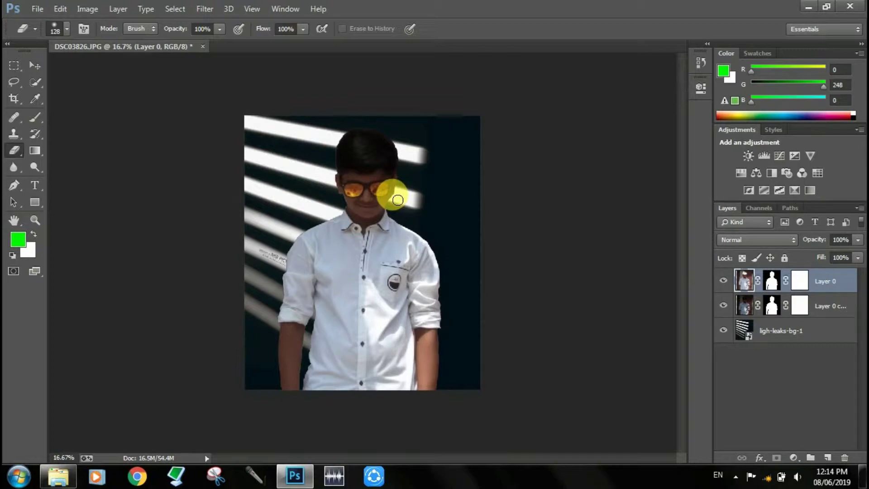
pyautogui.hotkey('ctrl', '+')
pyautogui.hotkey('ctrl', '-')
pyautogui.hotkey('ctrl', '+')
pyautogui.hotkey('ctrl', '-')
pyautogui.hotkey('ctrl', 'e')
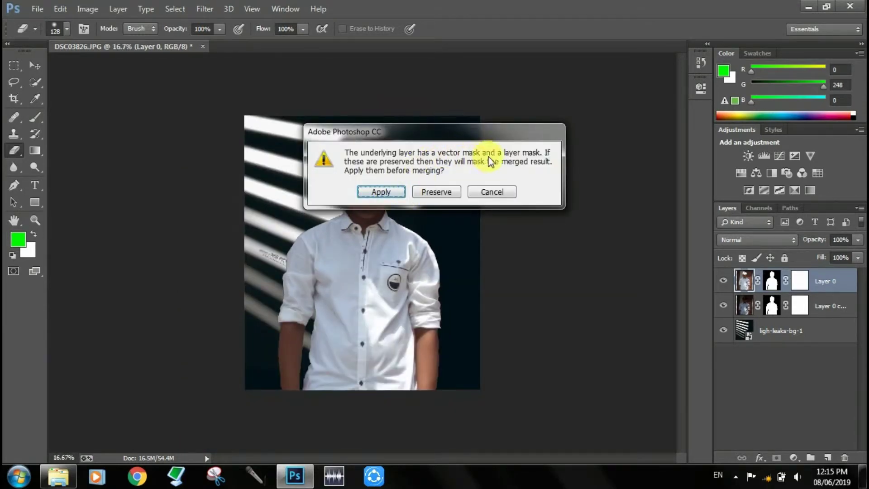
pyautogui.click(381, 192)
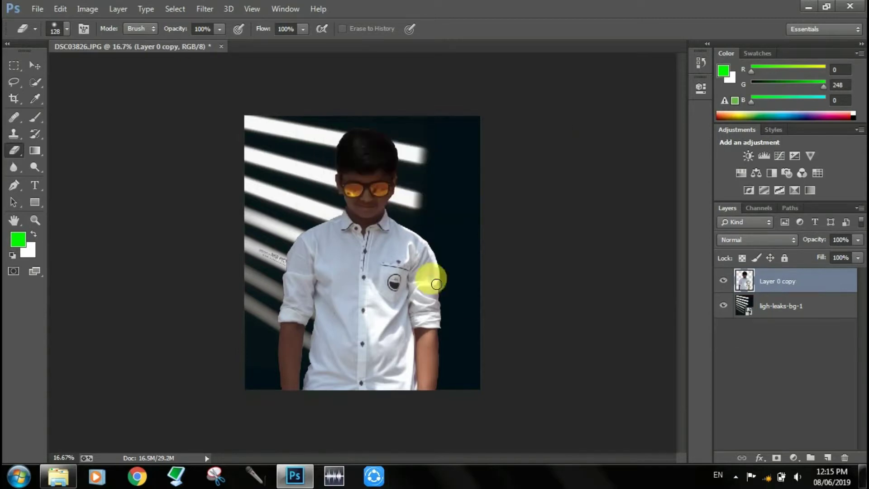
# Step: Erase the rough cut-out edge beside the boy's ear and cheek on the image's right with a 31 px Eraser at 89% hardness
pyautogui.hotkey('ctrl', '+')
pyautogui.hotkey('ctrl', '+')
pyautogui.hotkey('ctrl', '+')
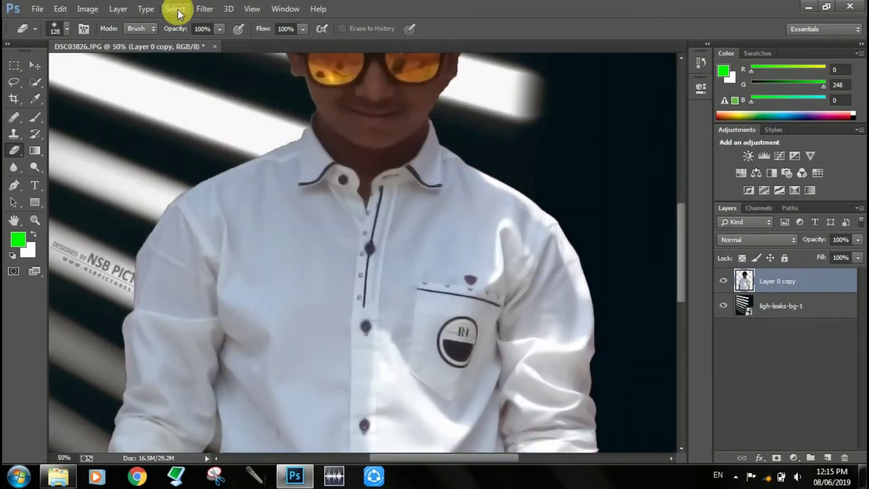
pyautogui.scroll(3, 529, 222)
pyautogui.scroll(2, 529, 222)
pyautogui.scroll(-3, 529, 221)
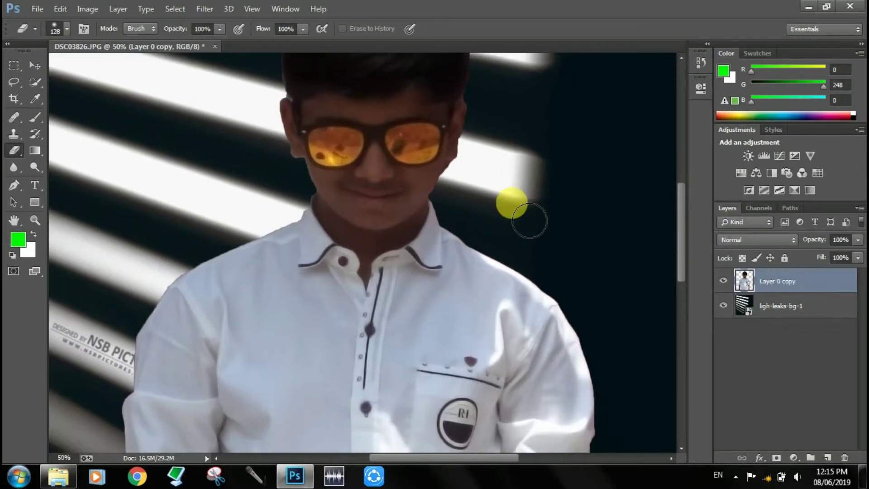
pyautogui.scroll(1, 529, 221)
pyautogui.hotkey('ctrl', '+')
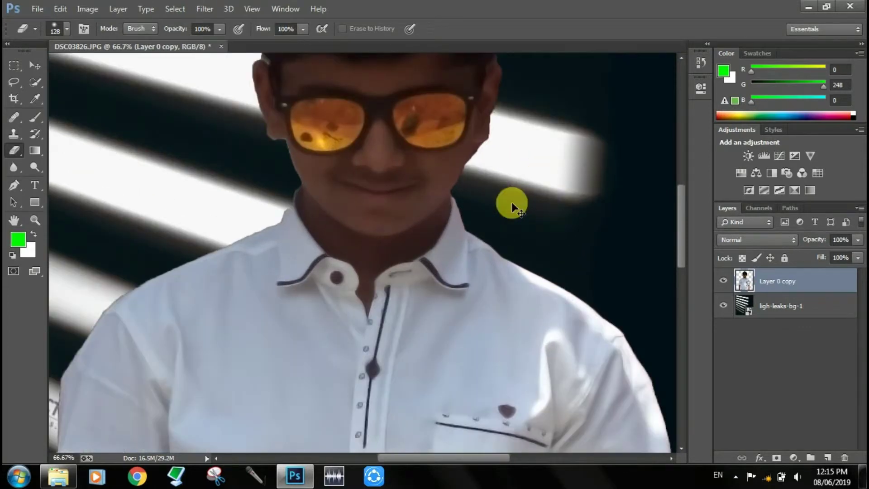
pyautogui.hotkey('ctrl', '+')
pyautogui.scroll(3, 560, 145)
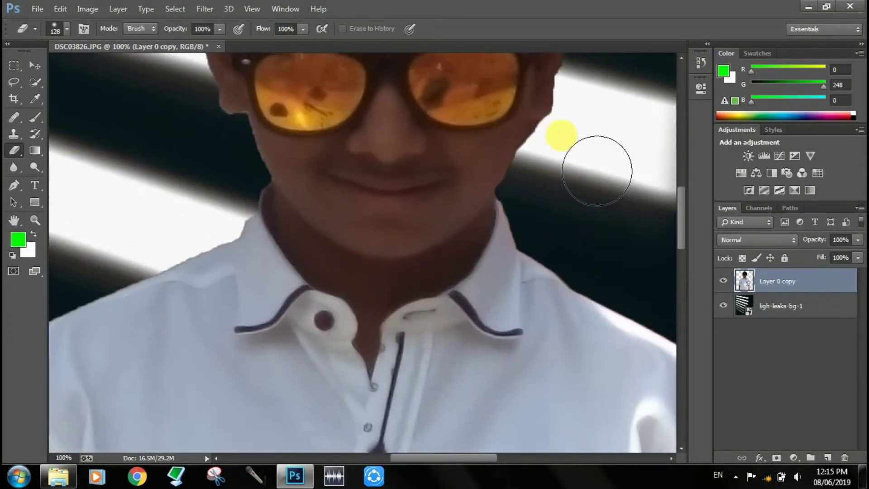
pyautogui.scroll(1, 561, 134)
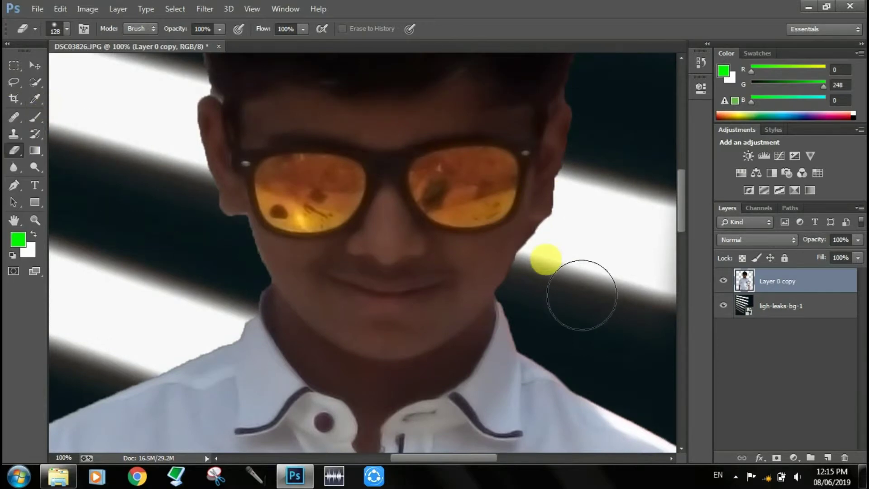
pyautogui.rightClick(558, 229)
pyautogui.moveTo(597, 273); pyautogui.dragTo(648, 269)
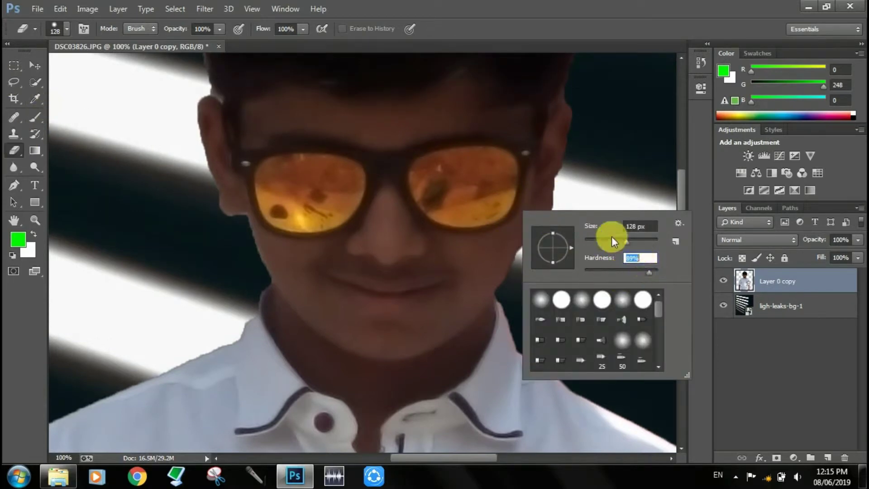
pyautogui.moveTo(612, 236); pyautogui.dragTo(606, 237)
pyautogui.click(609, 206)
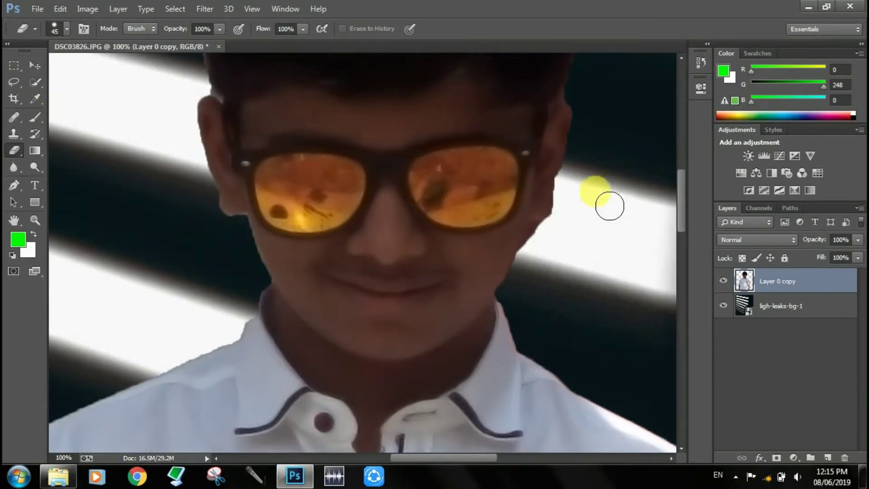
pyautogui.rightClick(598, 240)
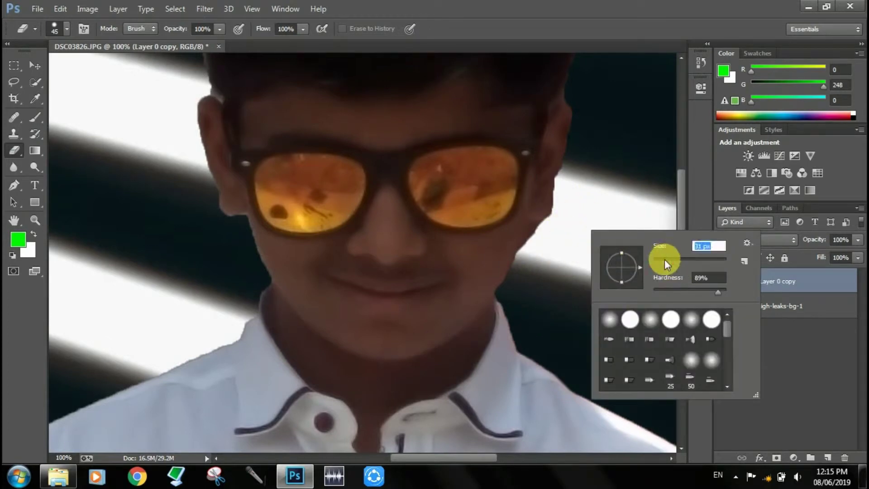
pyautogui.moveTo(665, 259); pyautogui.dragTo(661, 259)
pyautogui.click(535, 253)
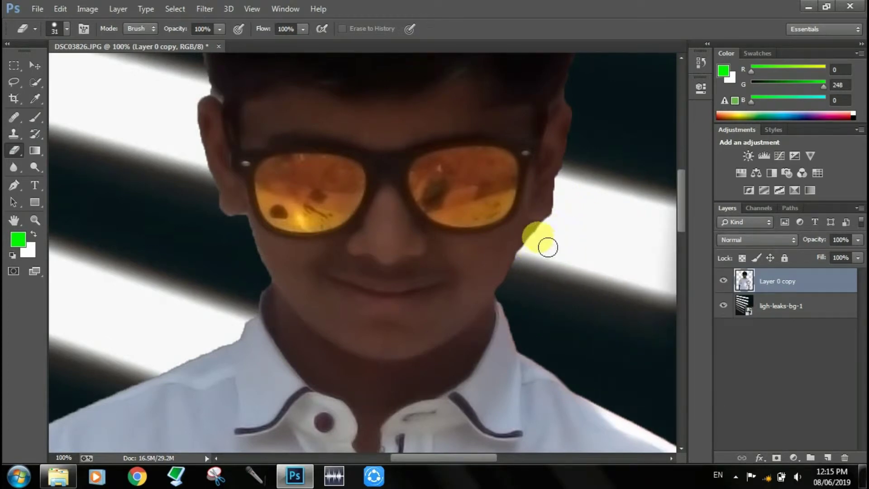
pyautogui.moveTo(548, 247)
pyautogui.mouseDown()
pyautogui.moveTo(519, 270)
pyautogui.moveTo(508, 300)
pyautogui.moveTo(533, 284)
pyautogui.moveTo(543, 258)
pyautogui.moveTo(598, 202)
pyautogui.moveTo(576, 200)
pyautogui.moveTo(584, 150)
pyautogui.moveTo(568, 229)
pyautogui.moveTo(555, 245)
pyautogui.mouseUp()
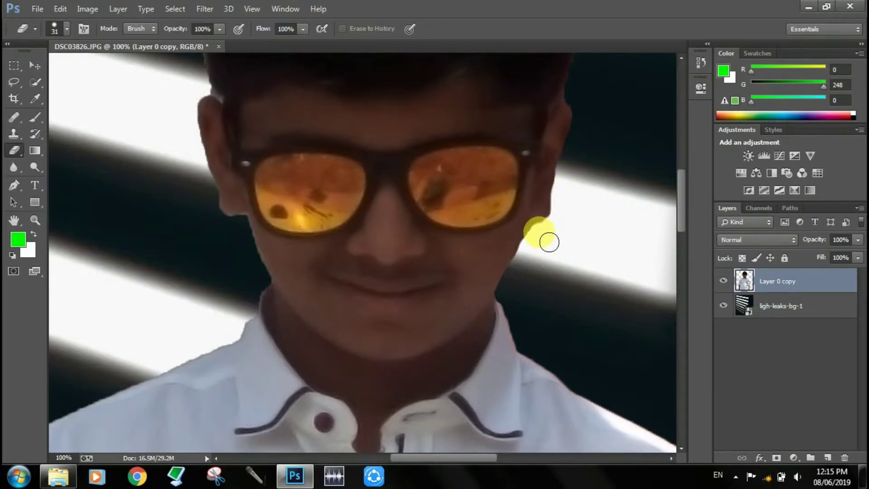
# Step: Duplicate the merged boy layer and brighten the duplicate with a Curves point at Input 116, Output 150
pyautogui.hotkey('ctrl', '-')
pyautogui.hotkey('ctrl', '-')
pyautogui.hotkey('ctrl', '-')
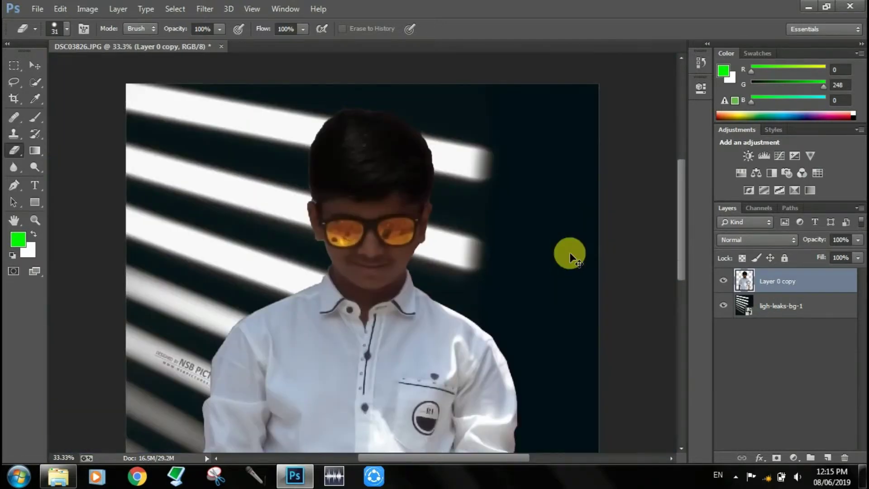
pyautogui.hotkey('ctrl', '-')
pyautogui.hotkey('ctrl', '-')
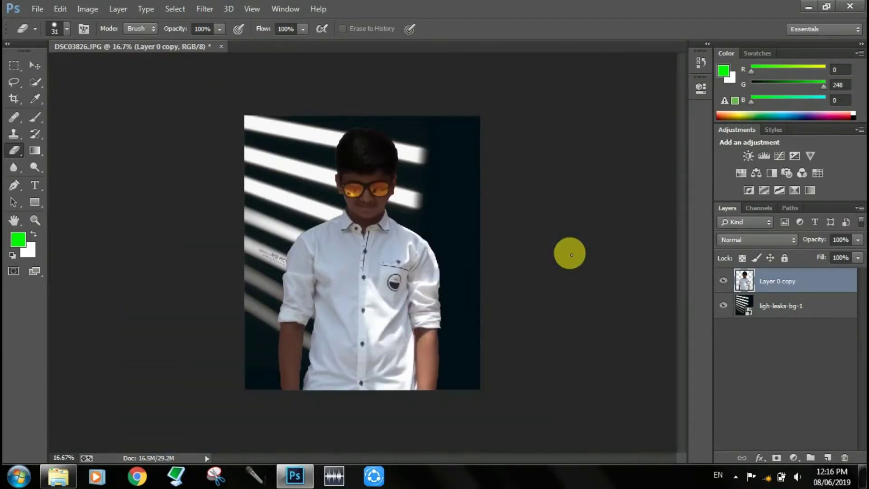
pyautogui.hotkey('ctrl', 'j')
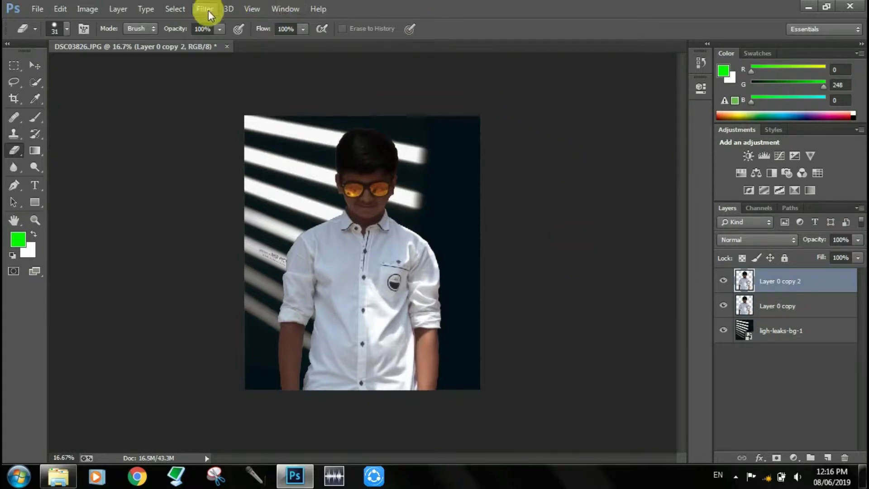
pyautogui.click(85, 9)
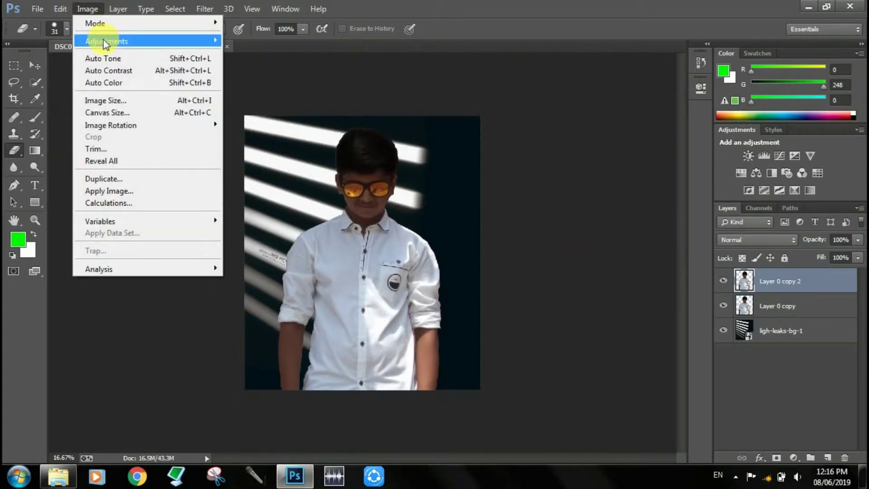
pyautogui.moveTo(104, 41)
pyautogui.click(271, 66)
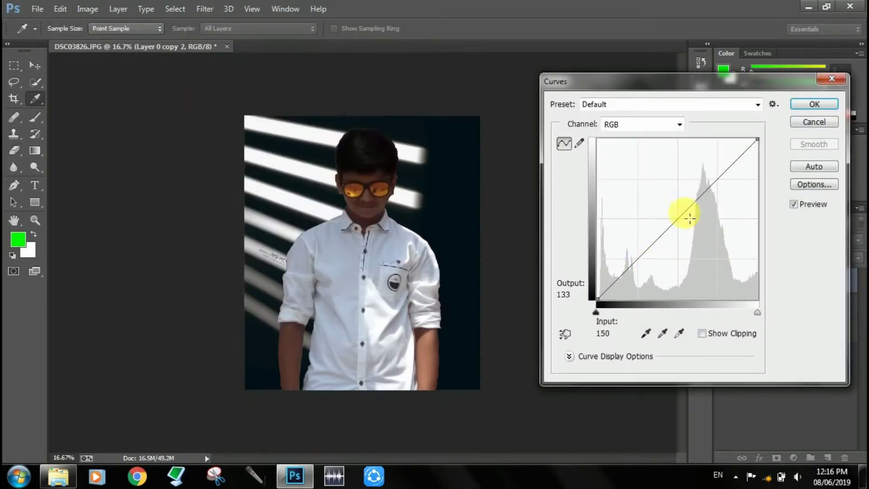
pyautogui.click(679, 218)
pyautogui.moveTo(678, 218); pyautogui.dragTo(670, 205)
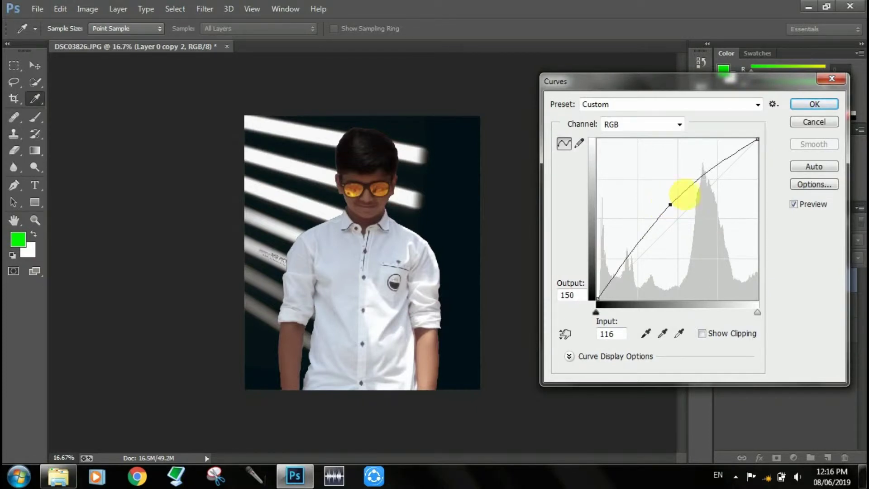
pyautogui.press('e')
pyautogui.click(804, 105)
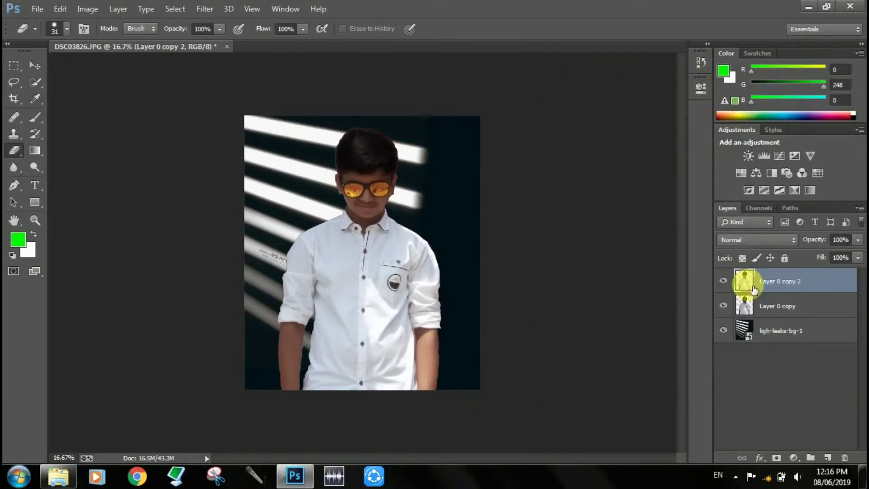
# Step: Place the brightened copy below Layer 0 copy and erase both forearms on Layer 0 copy with a 107 px Eraser at 24% hardness
pyautogui.moveTo(757, 282); pyautogui.dragTo(765, 316)
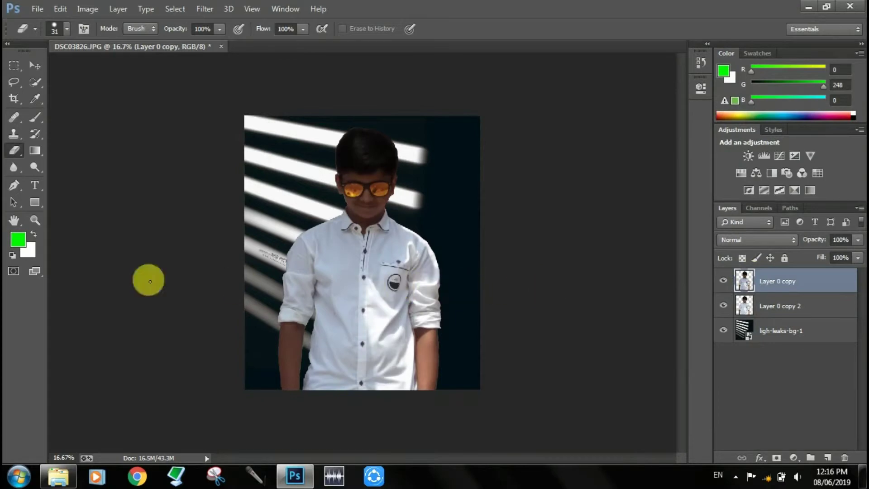
pyautogui.hotkey('ctrl', '+')
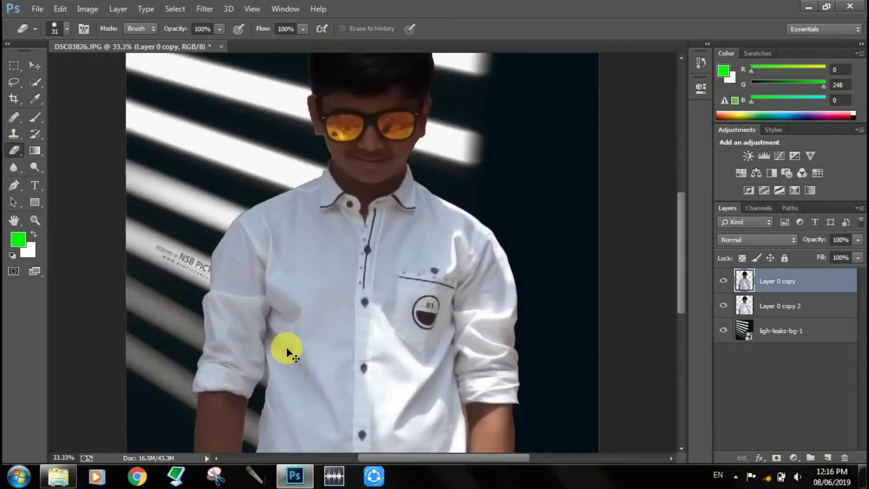
pyautogui.scroll(-5, 253, 384)
pyautogui.rightClick(195, 224)
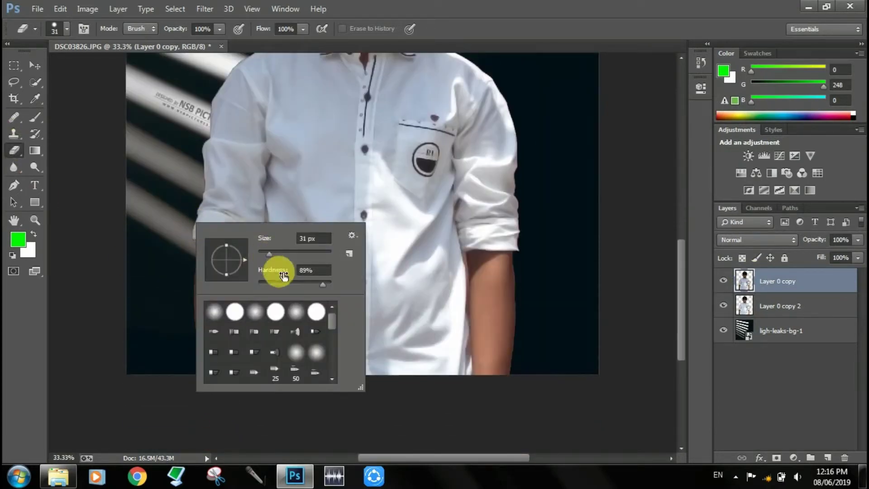
pyautogui.moveTo(284, 256); pyautogui.dragTo(296, 251)
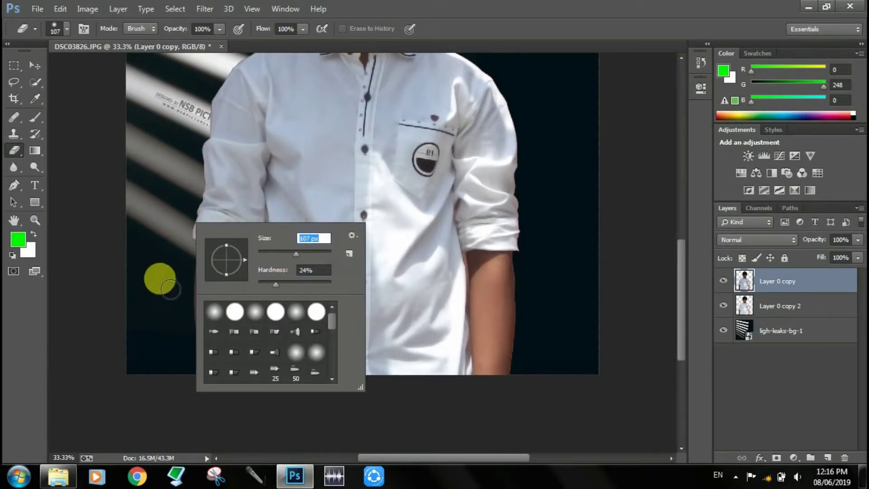
pyautogui.rightClick(164, 277)
pyautogui.click(215, 257)
pyautogui.moveTo(221, 288)
pyautogui.mouseDown()
pyautogui.moveTo(217, 310)
pyautogui.moveTo(216, 269)
pyautogui.moveTo(229, 314)
pyautogui.moveTo(237, 264)
pyautogui.moveTo(217, 261)
pyautogui.moveTo(249, 263)
pyautogui.moveTo(228, 358)
pyautogui.moveTo(218, 310)
pyautogui.moveTo(210, 345)
pyautogui.moveTo(220, 375)
pyautogui.moveTo(228, 360)
pyautogui.moveTo(234, 386)
pyautogui.moveTo(243, 360)
pyautogui.mouseUp()
pyautogui.scroll(-3, 335, 335)
pyautogui.scroll(3, 417, 317)
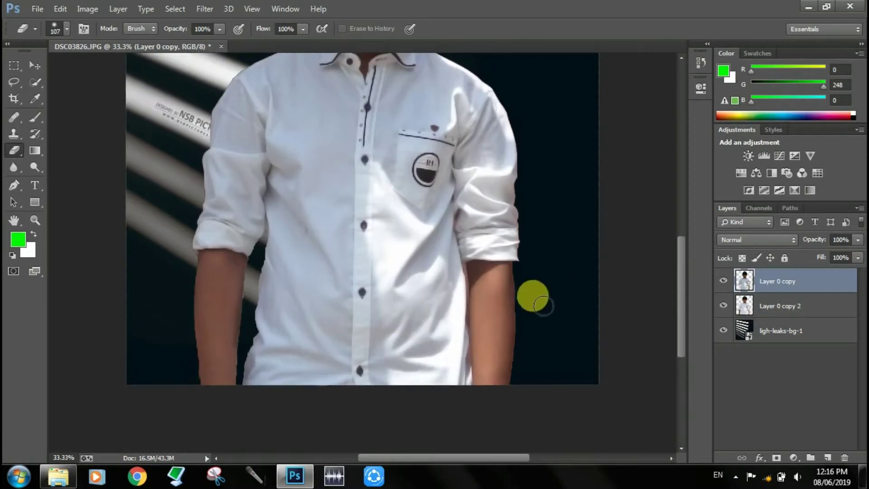
pyautogui.moveTo(510, 277)
pyautogui.mouseDown()
pyautogui.moveTo(519, 377)
pyautogui.moveTo(506, 314)
pyautogui.moveTo(500, 380)
pyautogui.moveTo(492, 327)
pyautogui.moveTo(490, 394)
pyautogui.moveTo(511, 387)
pyautogui.moveTo(499, 362)
pyautogui.mouseUp()
# Step: Erase the face and ears on Layer 0 copy with the same soft Eraser to reveal the brighter skin beneath
pyautogui.scroll(10, 485, 344)
pyautogui.scroll(2, 485, 337)
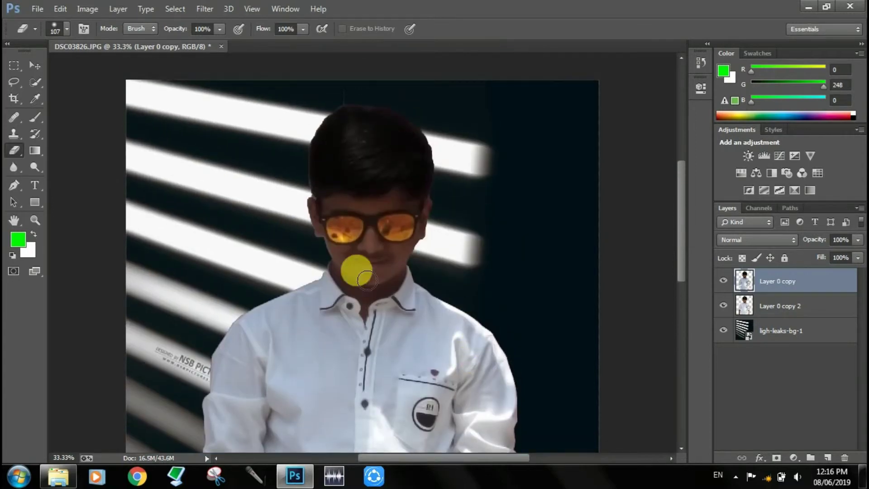
pyautogui.hotkey('ctrl', '+')
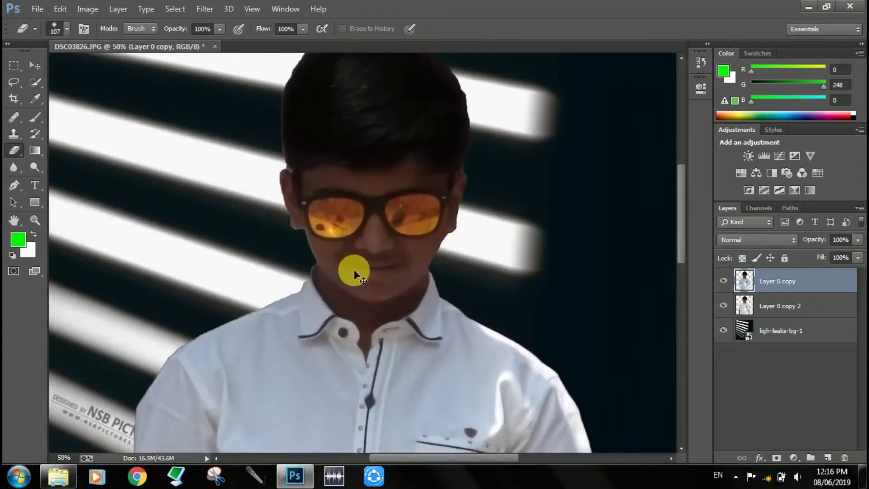
pyautogui.hotkey('ctrl', '+')
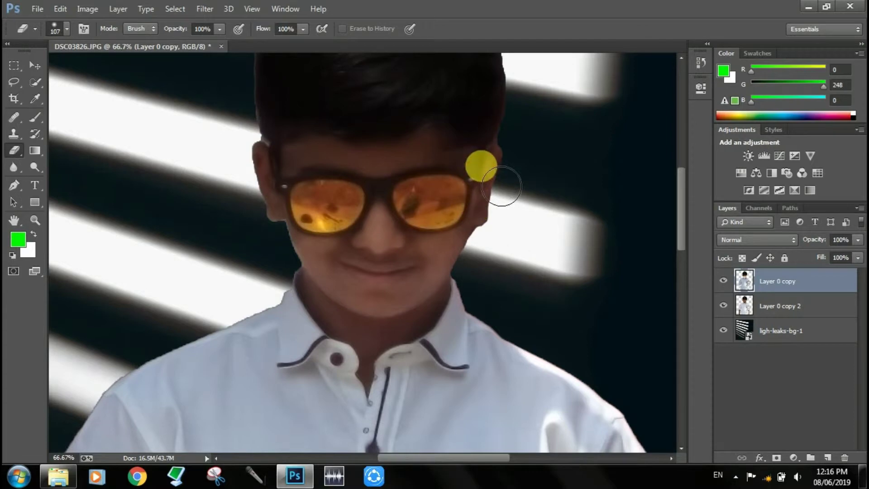
pyautogui.moveTo(481, 166)
pyautogui.mouseDown()
pyautogui.moveTo(428, 158)
pyautogui.moveTo(293, 164)
pyautogui.moveTo(278, 195)
pyautogui.moveTo(313, 179)
pyautogui.moveTo(381, 218)
pyautogui.moveTo(372, 270)
pyautogui.moveTo(435, 267)
pyautogui.mouseUp()
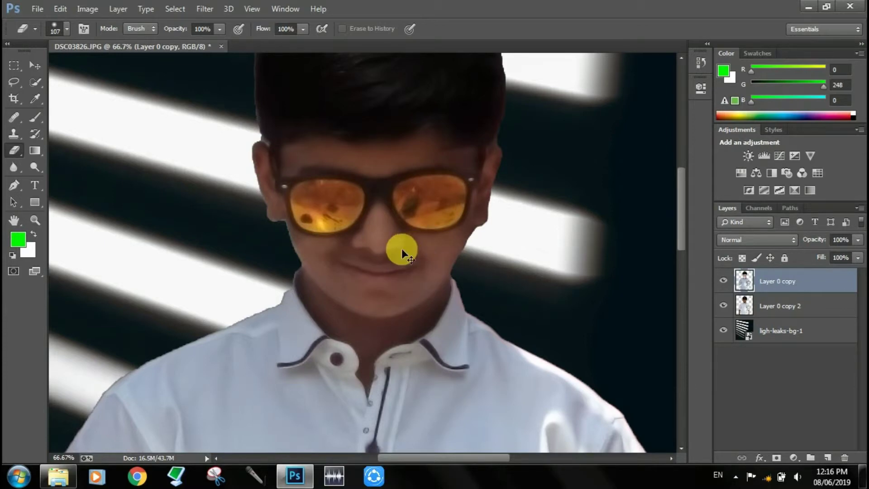
# Step: Merge Layer 0 copy down into the brightened Layer 0 copy 2
pyautogui.hotkey('ctrl', '-')
pyautogui.hotkey('ctrl', '-')
pyautogui.hotkey('ctrl', '-')
pyautogui.hotkey('ctrl', '-')
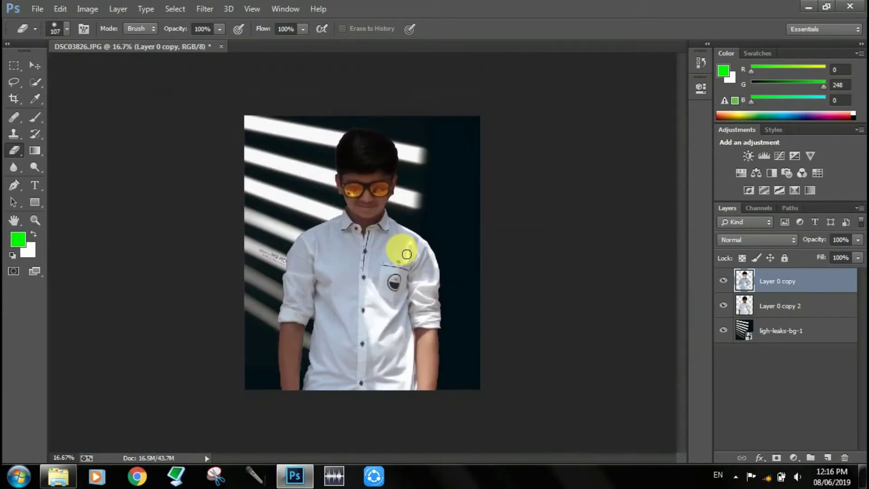
pyautogui.hotkey('ctrl', '+')
pyautogui.hotkey('ctrl', '+')
pyautogui.hotkey('ctrl', '-')
pyautogui.hotkey('ctrl', '-')
pyautogui.hotkey('ctrl', 'e')
pyautogui.hotkey('ctrl', '+')
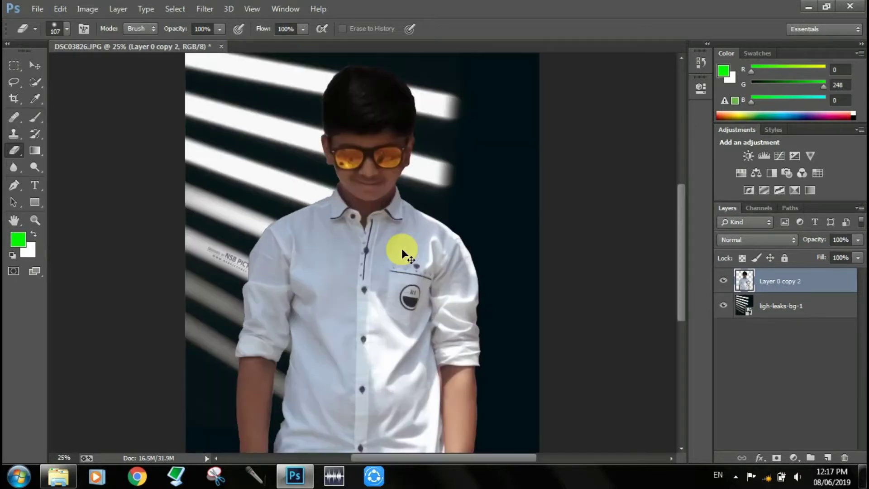
pyautogui.hotkey('ctrl', '-')
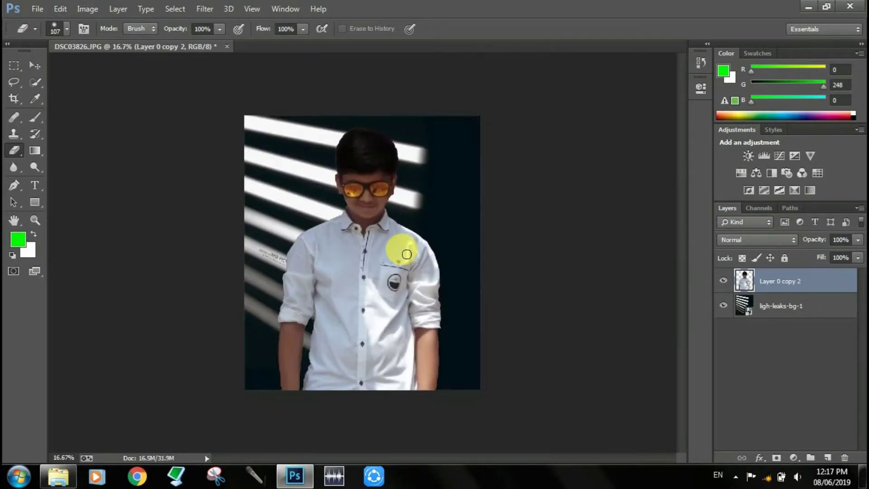
# Step: Create a new empty layer above the boy and set the foreground colour to orange, RGB 255, 159, 0
pyautogui.click(829, 458)
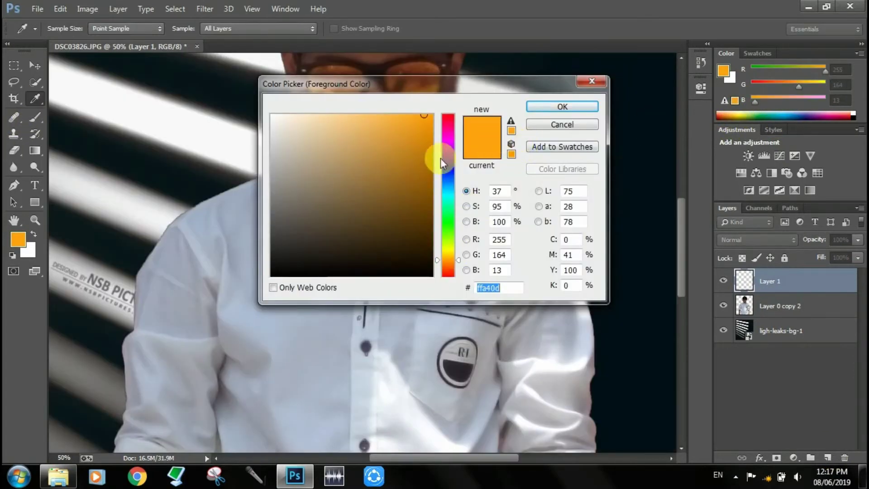
pyautogui.moveTo(426, 127); pyautogui.dragTo(436, 129)
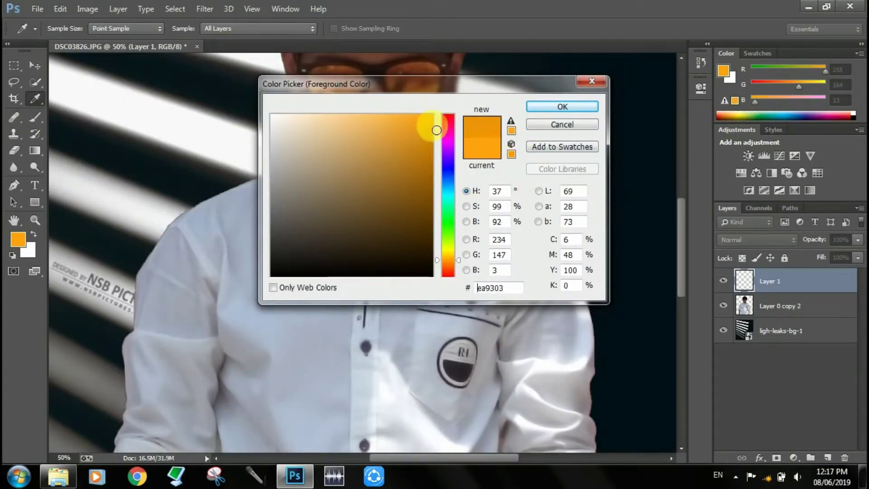
pyautogui.click(561, 106)
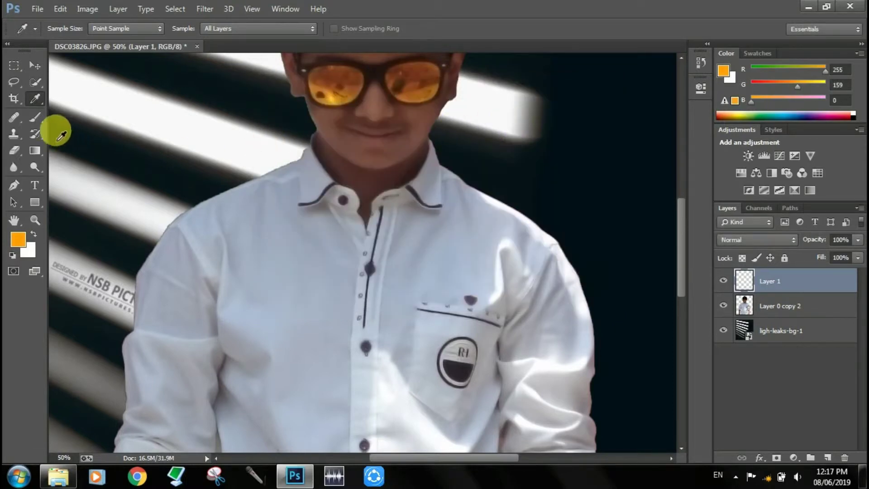
# Step: Paint a rough orange patch over the sunglasses lens on the image's right with a 55 px Brush at 100% hardness
pyautogui.click(35, 117)
pyautogui.rightClick(365, 154)
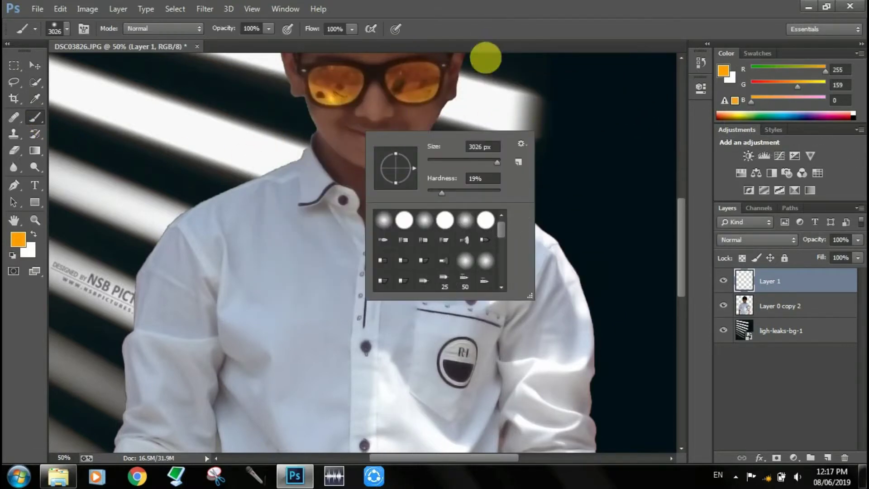
pyautogui.click(449, 161)
pyautogui.moveTo(449, 161)
pyautogui.mouseDown()
pyautogui.moveTo(437, 159)
pyautogui.moveTo(461, 159)
pyautogui.mouseUp()
pyautogui.click(477, 188)
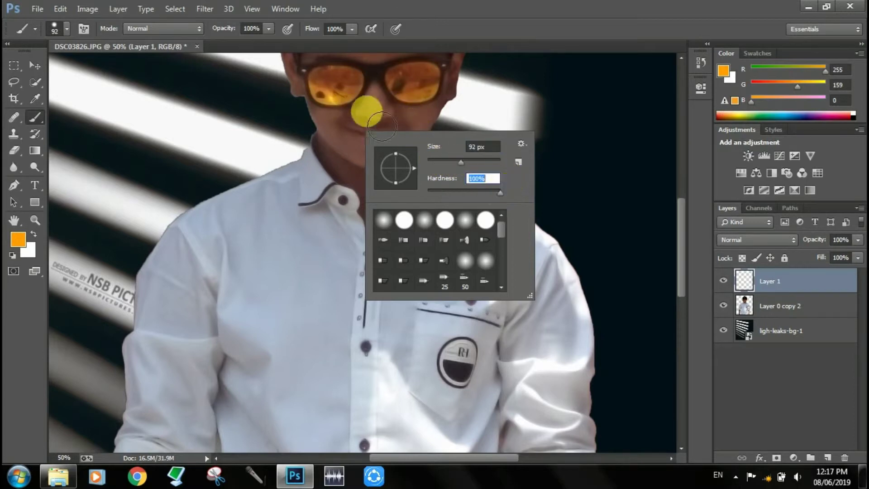
pyautogui.moveTo(458, 157); pyautogui.dragTo(447, 159)
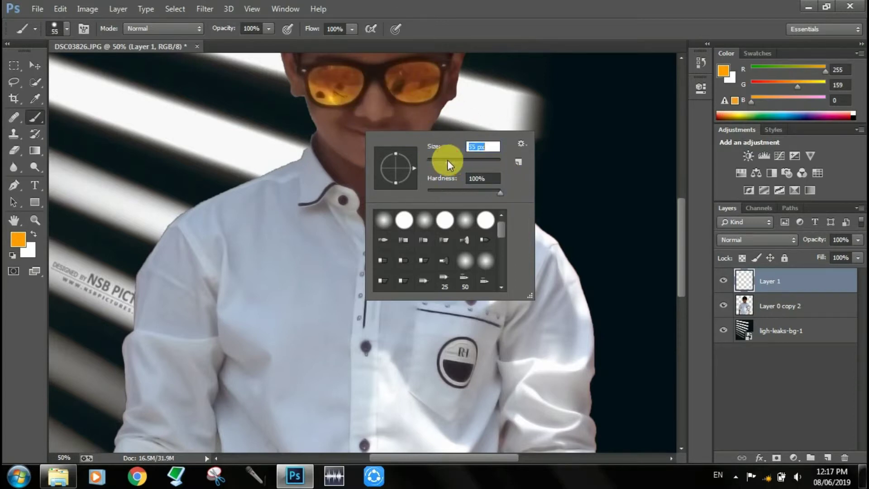
pyautogui.click(413, 90)
pyautogui.hotkey('ctrl', '+')
pyautogui.scroll(5, 413, 93)
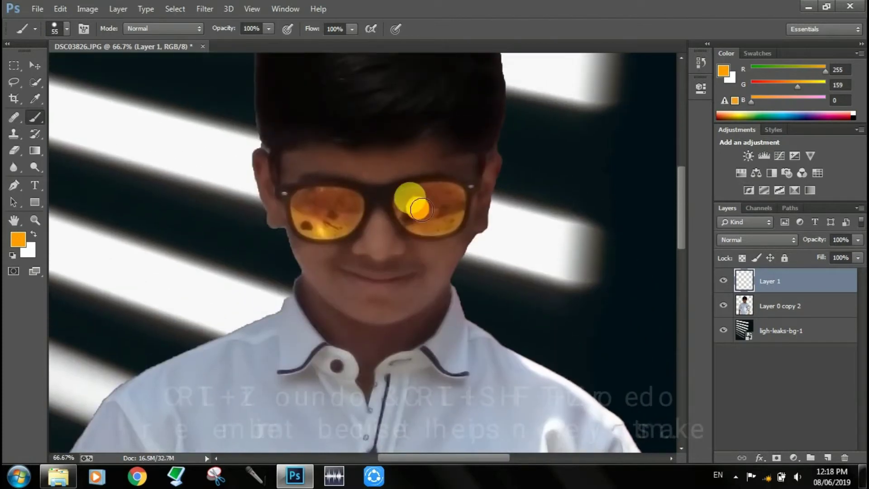
pyautogui.moveTo(420, 209)
pyautogui.mouseDown()
pyautogui.moveTo(451, 193)
pyautogui.moveTo(435, 186)
pyautogui.moveTo(453, 195)
pyautogui.mouseUp()
# Step: Fill the rest of that lens with orange up to its frame using a 26 px Brush at 84% hardness
pyautogui.hotkey('ctrl', '+')
pyautogui.hotkey('ctrl', '+')
pyautogui.scroll(-3, 227, 185)
pyautogui.hscroll(-4, 221, 186)
pyautogui.scroll(8, 213, 191)
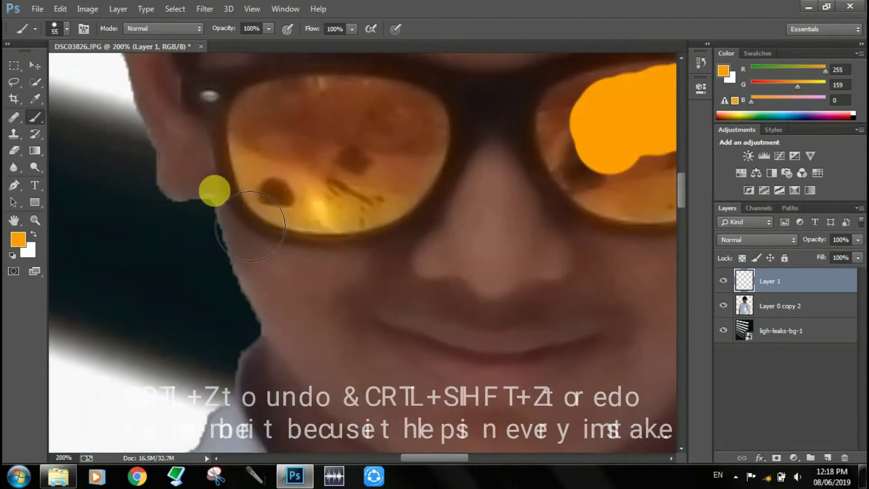
pyautogui.hscroll(6, 215, 203)
pyautogui.scroll(-1, 154, 196)
pyautogui.rightClick(469, 193)
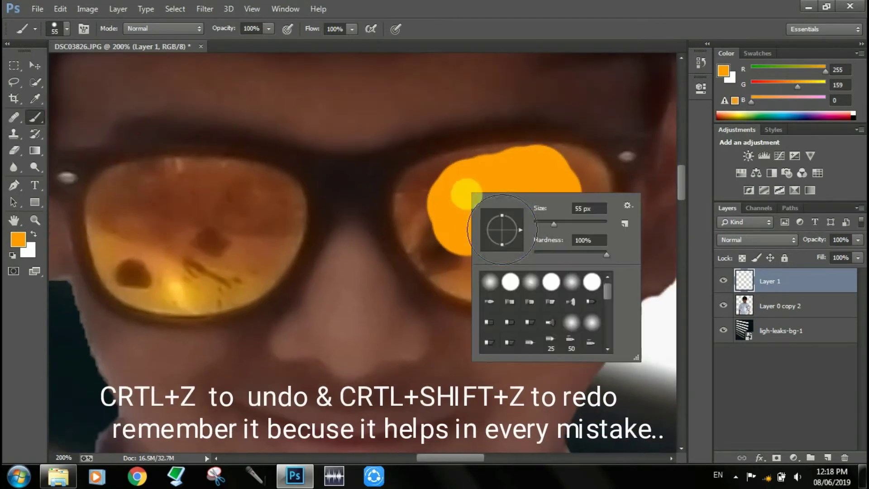
pyautogui.moveTo(563, 244); pyautogui.dragTo(559, 244)
pyautogui.click(542, 222)
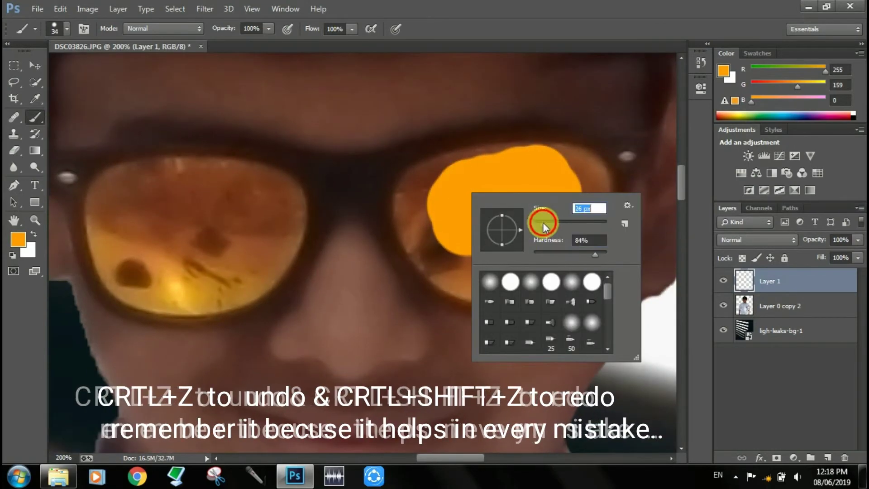
pyautogui.moveTo(424, 191)
pyautogui.mouseDown()
pyautogui.moveTo(452, 176)
pyautogui.moveTo(588, 184)
pyautogui.moveTo(606, 240)
pyautogui.moveTo(569, 283)
pyautogui.moveTo(586, 241)
pyautogui.moveTo(601, 272)
pyautogui.moveTo(548, 236)
pyautogui.moveTo(458, 237)
pyautogui.moveTo(452, 194)
pyautogui.moveTo(443, 198)
pyautogui.moveTo(430, 244)
pyautogui.moveTo(508, 291)
pyautogui.moveTo(584, 272)
pyautogui.moveTo(511, 303)
pyautogui.moveTo(464, 284)
pyautogui.moveTo(433, 248)
pyautogui.moveTo(452, 274)
pyautogui.moveTo(525, 302)
pyautogui.moveTo(487, 184)
pyautogui.mouseUp()
# Step: Paint the sunglasses lens on the image's left solid orange up to its frame with the same brush
pyautogui.hscroll(-9, 444, 205)
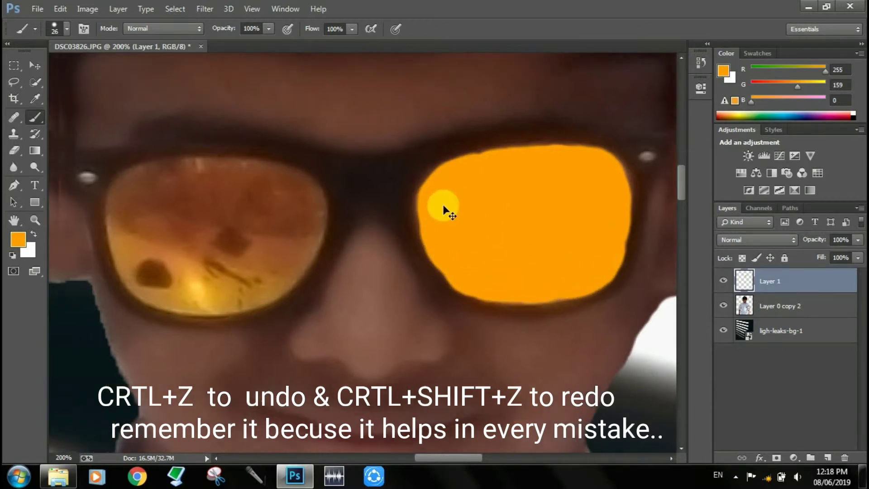
pyautogui.moveTo(399, 195)
pyautogui.mouseDown()
pyautogui.moveTo(376, 219)
pyautogui.moveTo(398, 208)
pyautogui.moveTo(367, 197)
pyautogui.moveTo(437, 200)
pyautogui.moveTo(410, 253)
pyautogui.moveTo(412, 278)
pyautogui.moveTo(385, 294)
pyautogui.moveTo(315, 249)
pyautogui.moveTo(339, 206)
pyautogui.moveTo(395, 279)
pyautogui.moveTo(321, 228)
pyautogui.moveTo(332, 198)
pyautogui.moveTo(473, 205)
pyautogui.moveTo(487, 226)
pyautogui.moveTo(487, 211)
pyautogui.moveTo(394, 187)
pyautogui.moveTo(314, 203)
pyautogui.moveTo(300, 262)
pyautogui.moveTo(317, 290)
pyautogui.moveTo(332, 309)
pyautogui.moveTo(408, 317)
pyautogui.moveTo(458, 293)
pyautogui.moveTo(483, 250)
pyautogui.moveTo(444, 284)
pyautogui.moveTo(482, 263)
pyautogui.moveTo(492, 220)
pyautogui.moveTo(466, 293)
pyautogui.moveTo(408, 269)
pyautogui.moveTo(343, 219)
pyautogui.moveTo(288, 236)
pyautogui.moveTo(303, 230)
pyautogui.moveTo(309, 204)
pyautogui.moveTo(475, 200)
pyautogui.moveTo(415, 191)
pyautogui.moveTo(400, 250)
pyautogui.mouseUp()
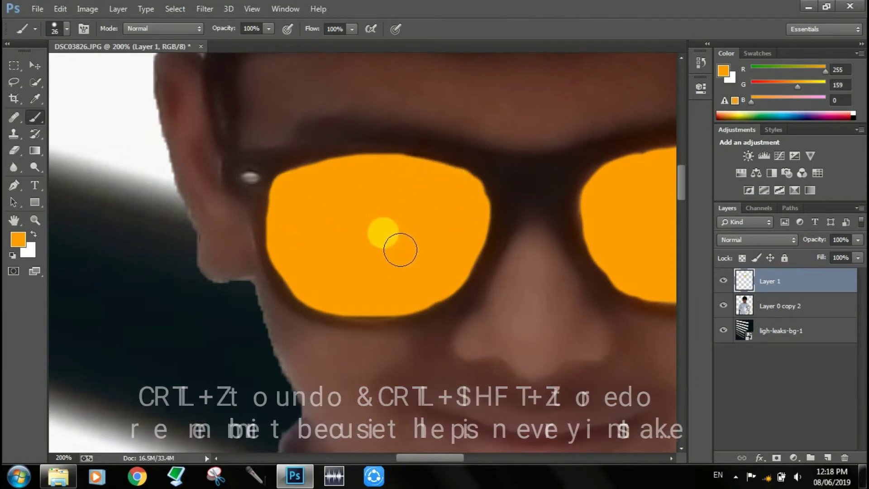
pyautogui.scroll(-1, 401, 250)
pyautogui.moveTo(320, 256); pyautogui.dragTo(317, 264)
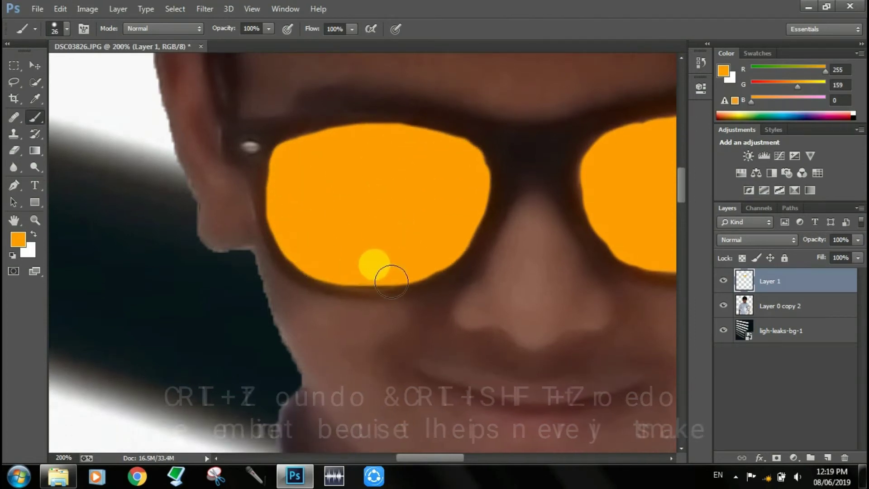
# Step: Lower the orange lens layer's opacity to 43% and merge it down into the boy layer
pyautogui.hotkey('ctrl', '-')
pyautogui.hotkey('ctrl', '-')
pyautogui.hotkey('ctrl', '-')
pyautogui.hotkey('ctrl', '-')
pyautogui.hotkey('ctrl', '-')
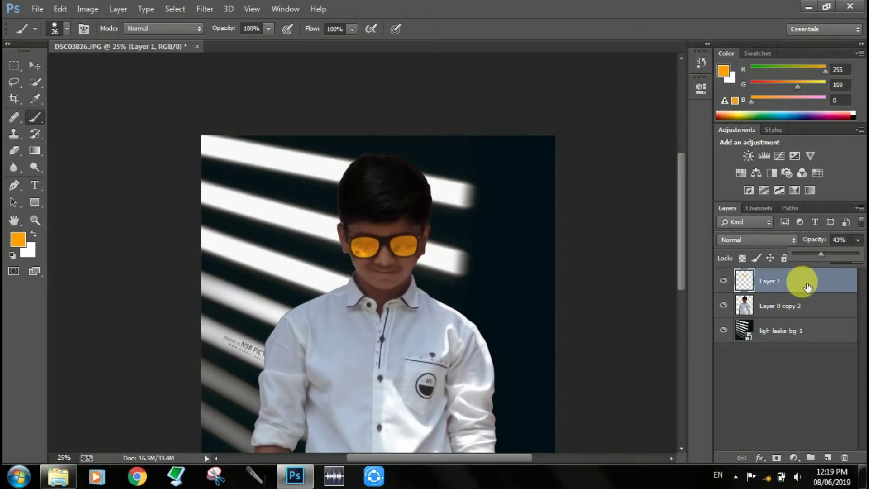
pyautogui.hotkey('ctrl', 'e')
pyautogui.hotkey('ctrl', '-')
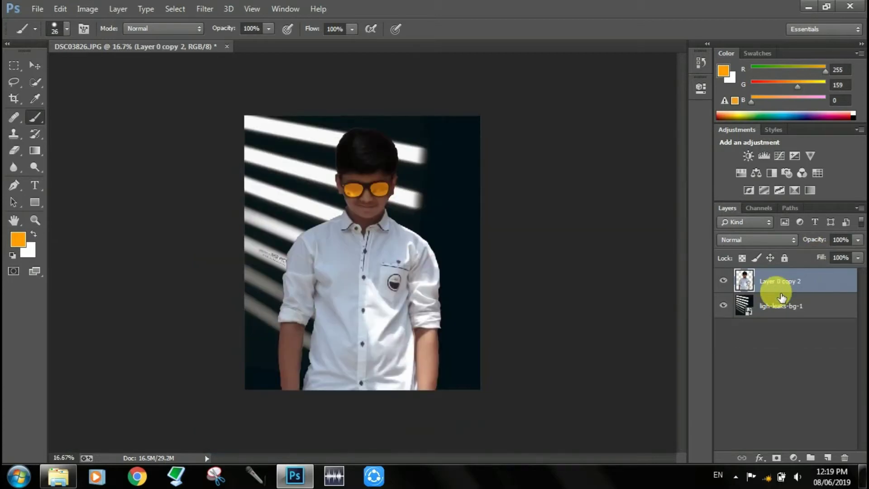
pyautogui.moveTo(782, 297); pyautogui.dragTo(780, 297)
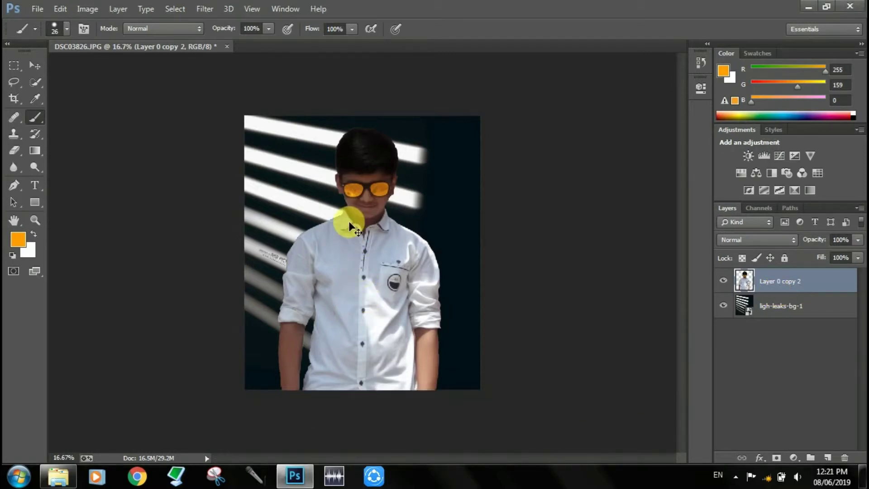
pyautogui.scroll(3, 348, 221)
pyautogui.scroll(-2, 348, 221)
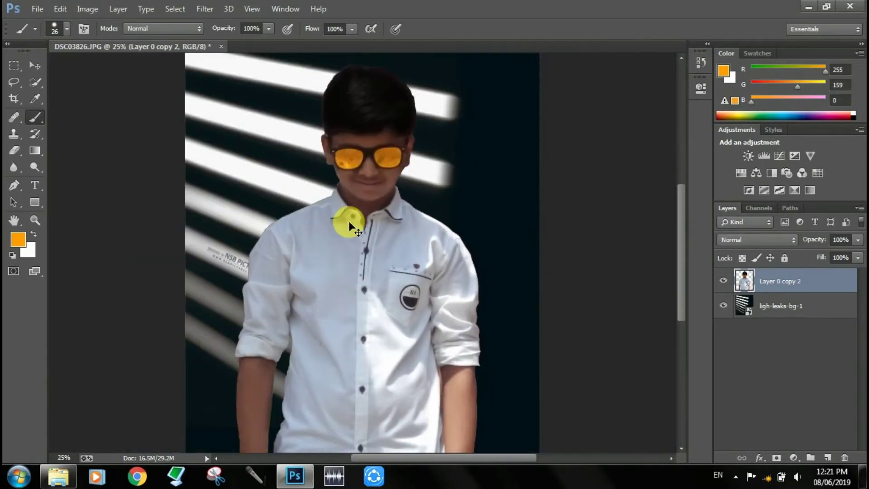
pyautogui.scroll(-1, 348, 221)
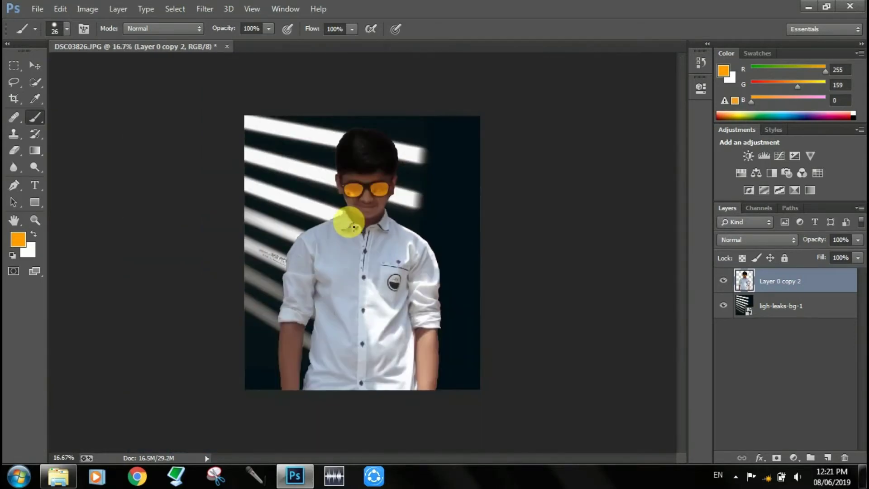
# Step: Place the lights- image from the SHAREit folder over the side of the canvas on the image's right
pyautogui.moveTo(49, 483)
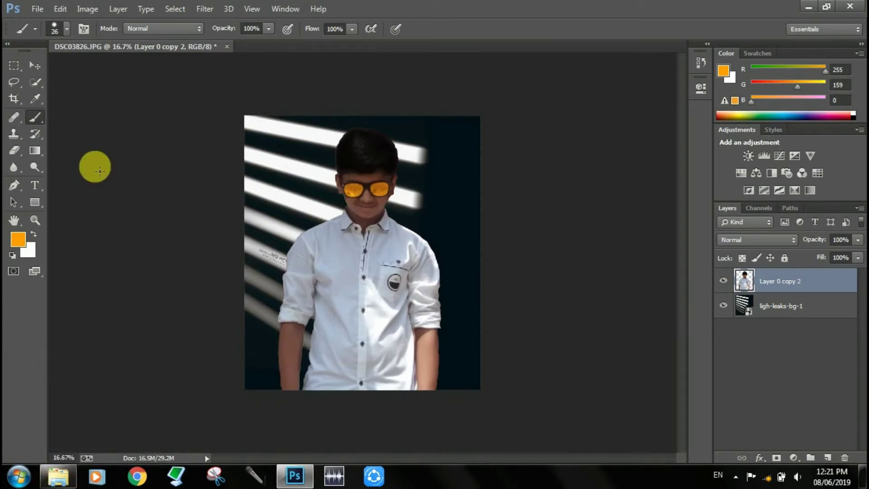
pyautogui.click(68, 481)
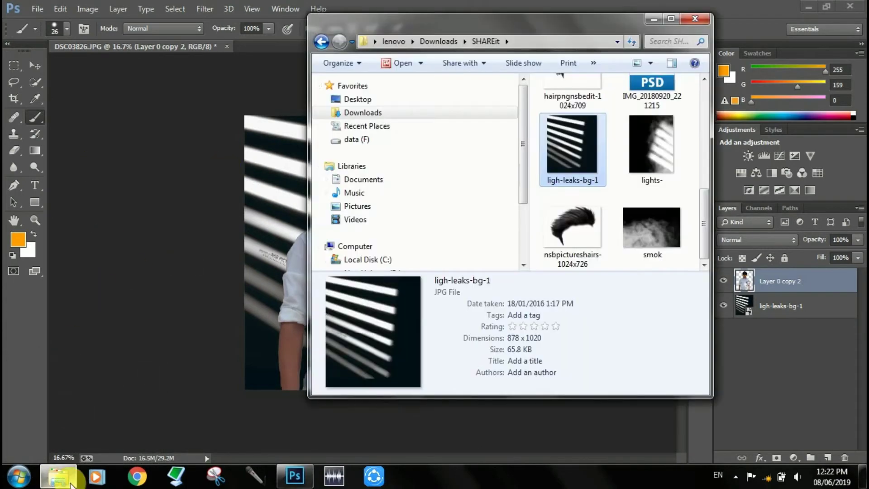
pyautogui.moveTo(645, 144); pyautogui.dragTo(333, 240)
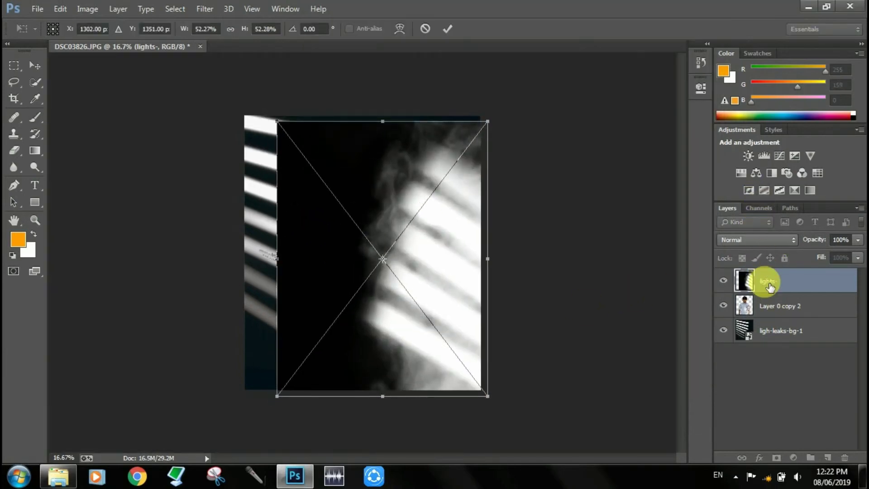
pyautogui.click(445, 28)
# Step: Set the lights- layer's blend mode to Screen and rasterize the layer
pyautogui.rightClick(775, 279)
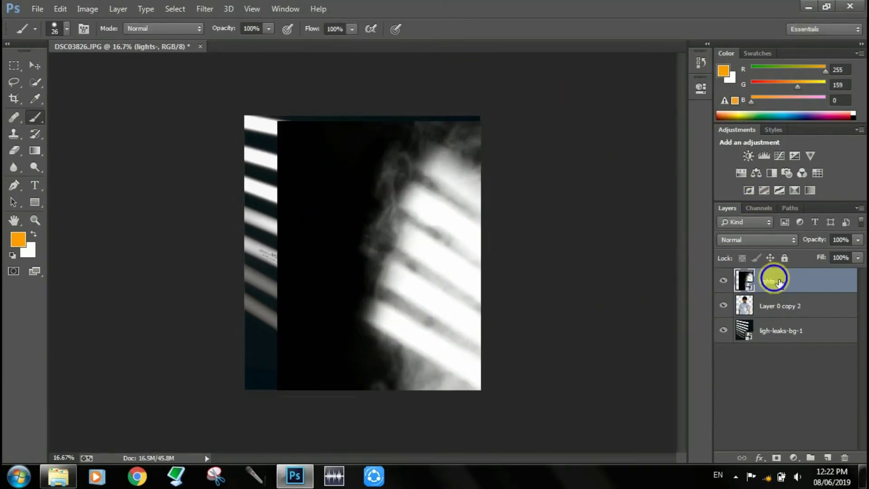
pyautogui.click(575, 70)
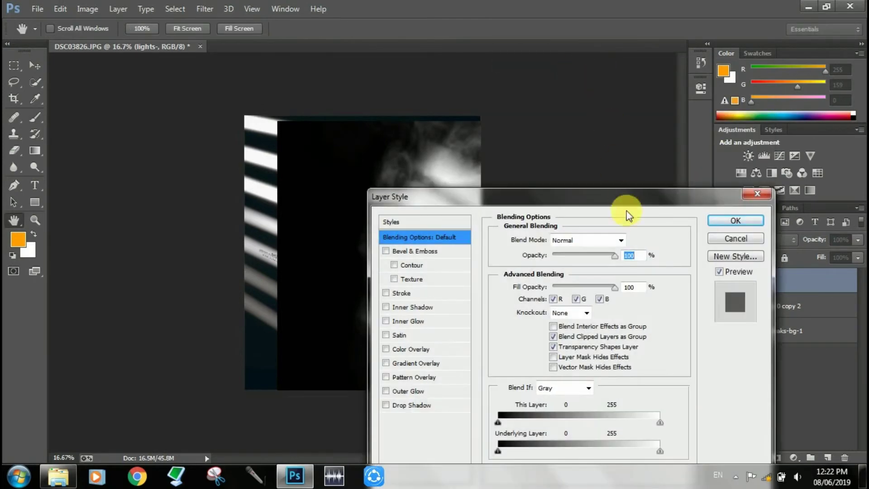
pyautogui.click(623, 241)
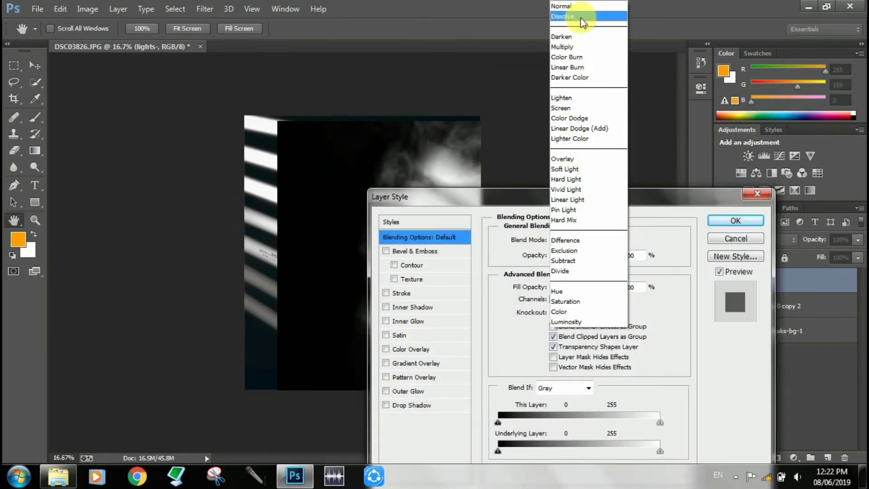
pyautogui.click(580, 108)
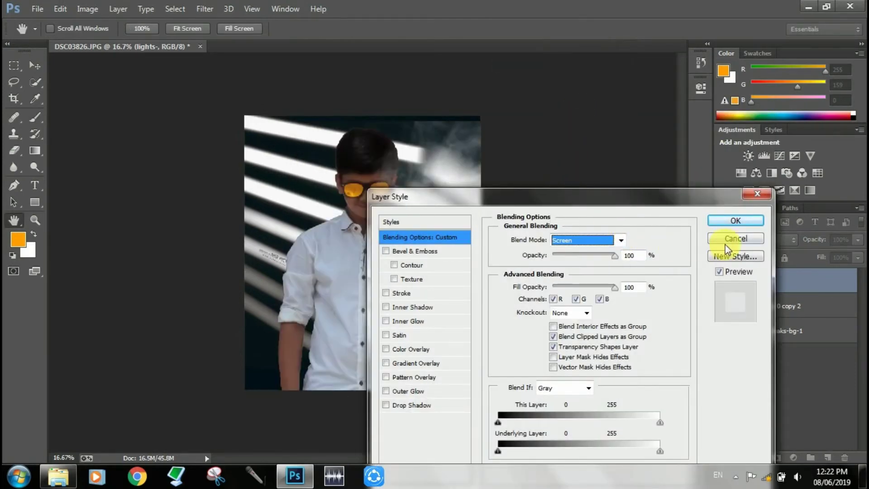
pyautogui.click(734, 222)
pyautogui.press('b')
pyautogui.click(414, 235)
pyautogui.click(397, 192)
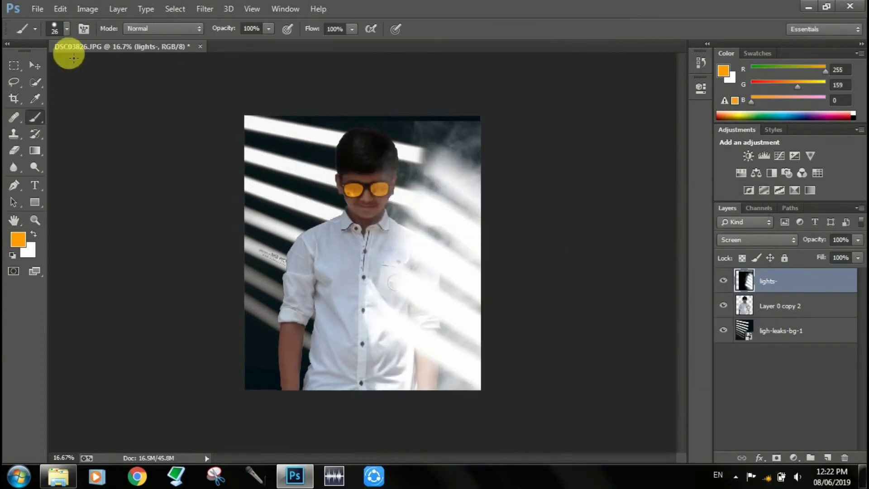
# Step: Reposition the lights- layer beside the boy, scale it to 106.05% width and 113.39% height, and lower its opacity to 64%
pyautogui.click(35, 65)
pyautogui.moveTo(497, 262)
pyautogui.mouseDown()
pyautogui.moveTo(413, 272)
pyautogui.moveTo(422, 241)
pyautogui.mouseUp()
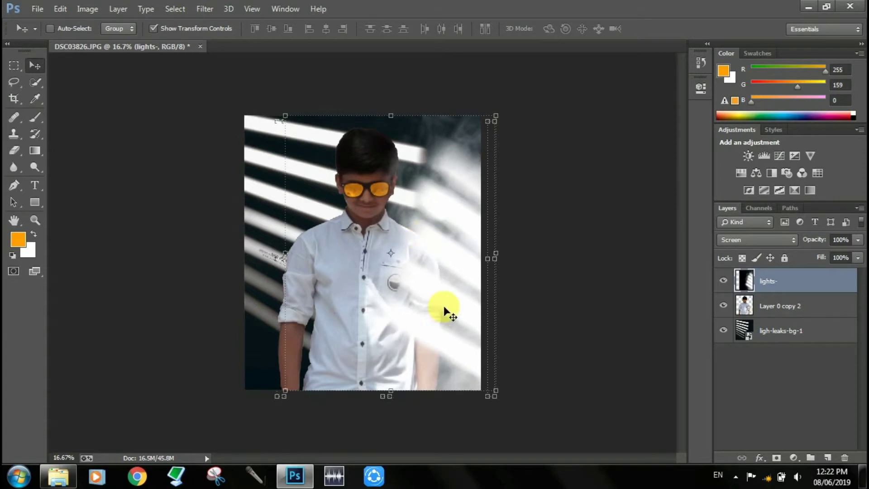
pyautogui.moveTo(445, 297); pyautogui.dragTo(452, 333)
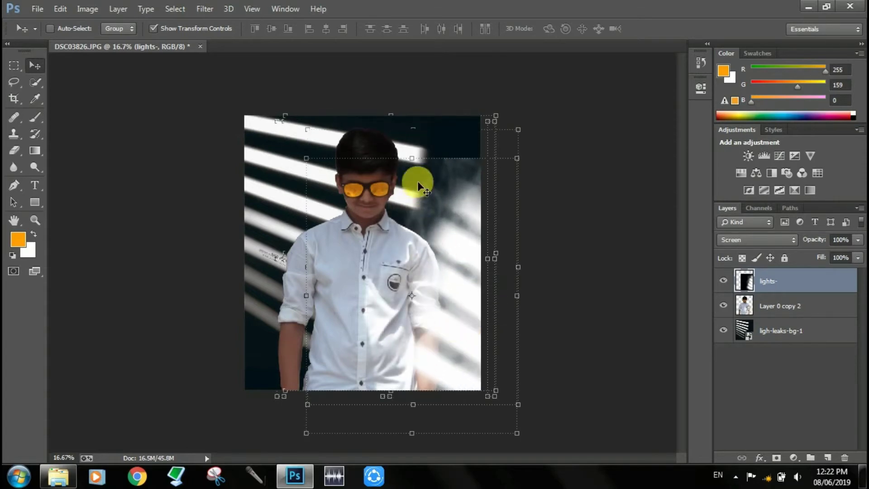
pyautogui.moveTo(411, 158); pyautogui.dragTo(412, 121)
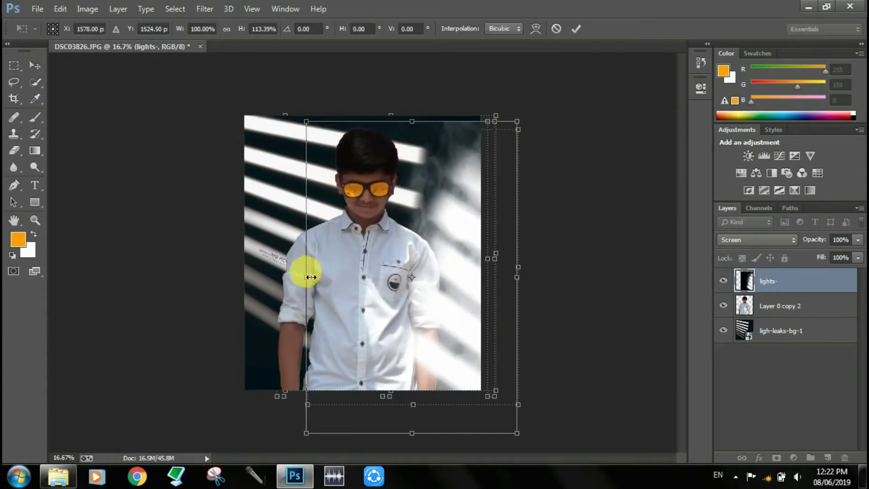
pyautogui.moveTo(306, 275); pyautogui.dragTo(294, 274)
pyautogui.moveTo(464, 223); pyautogui.dragTo(440, 245)
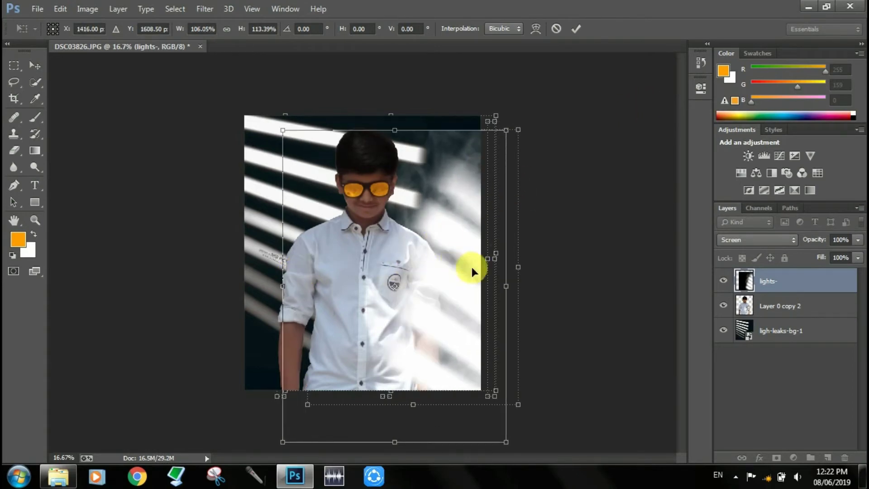
pyautogui.moveTo(832, 252)
pyautogui.mouseDown()
pyautogui.moveTo(824, 253)
pyautogui.moveTo(840, 252)
pyautogui.mouseUp()
pyautogui.click(575, 28)
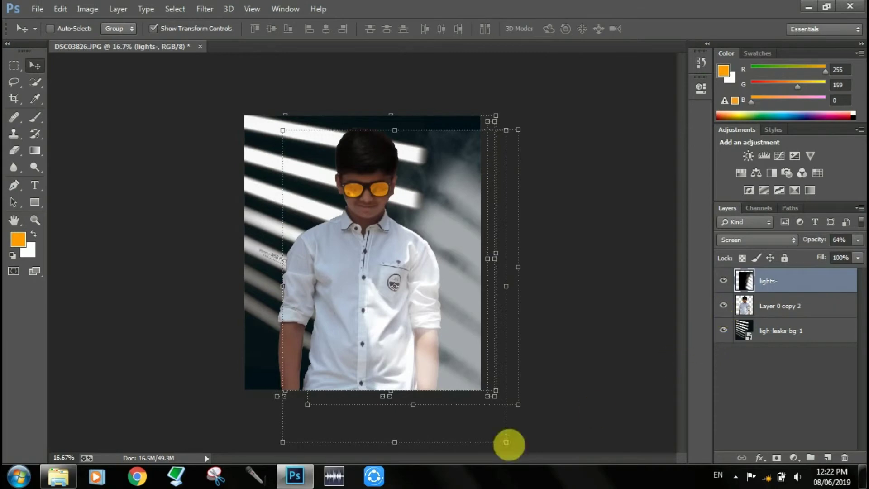
# Step: Place the smok image from the folder across the lower part of the canvas at about 75% width and 77% height
pyautogui.click(59, 475)
pyautogui.moveTo(652, 226); pyautogui.dragTo(410, 323)
pyautogui.moveTo(484, 339); pyautogui.dragTo(471, 341)
pyautogui.moveTo(388, 327); pyautogui.dragTo(388, 351)
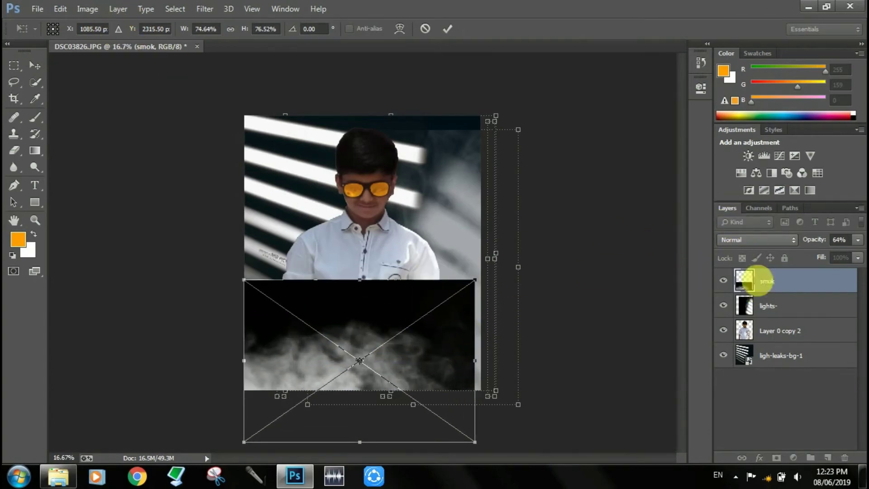
pyautogui.click(448, 28)
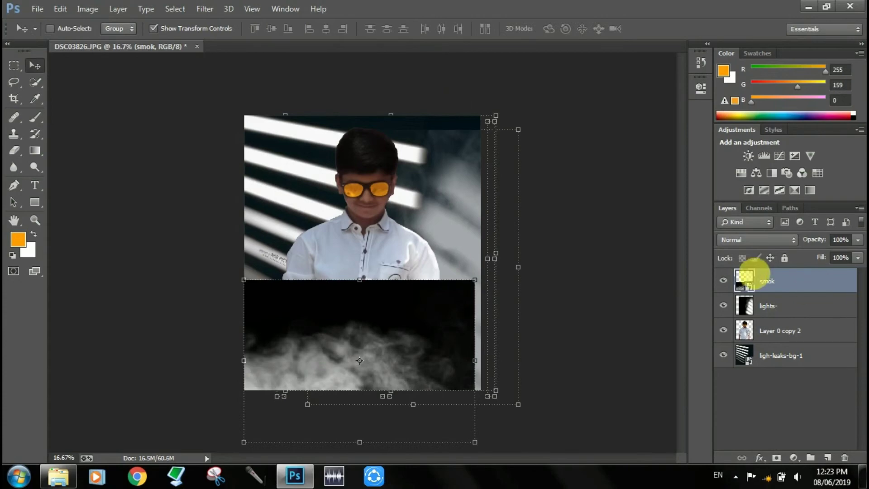
# Step: Set the smok layer's blend mode to Screen and shift the smoke slightly up and toward the image's left edge
pyautogui.rightClick(765, 281)
pyautogui.click(534, 66)
pyautogui.click(589, 240)
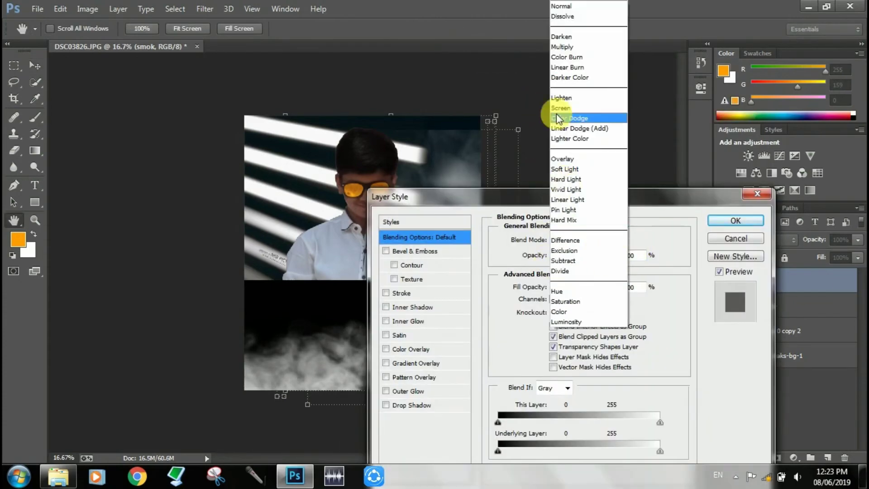
pyautogui.click(580, 109)
pyautogui.click(736, 221)
pyautogui.moveTo(399, 294); pyautogui.dragTo(372, 326)
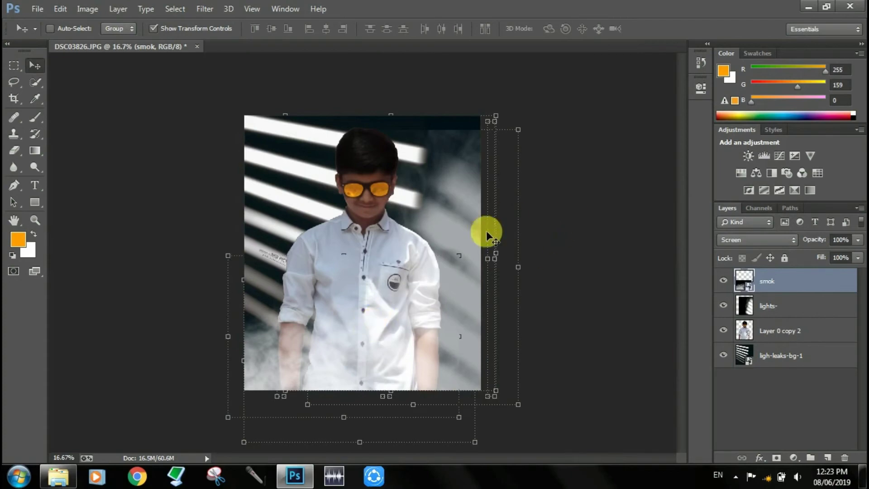
# Step: Erase the lights- layer's haze over the sunglasses lens on the image's right with a 107 px Eraser
pyautogui.click(766, 303)
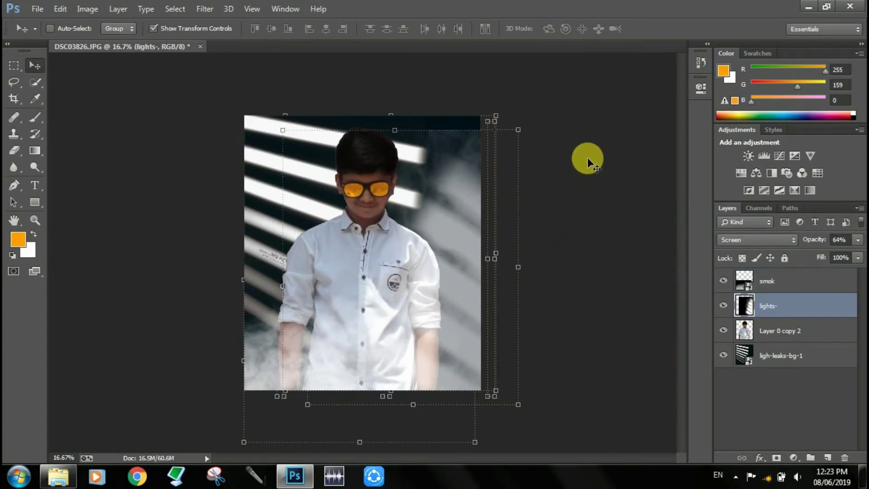
pyautogui.click(14, 150)
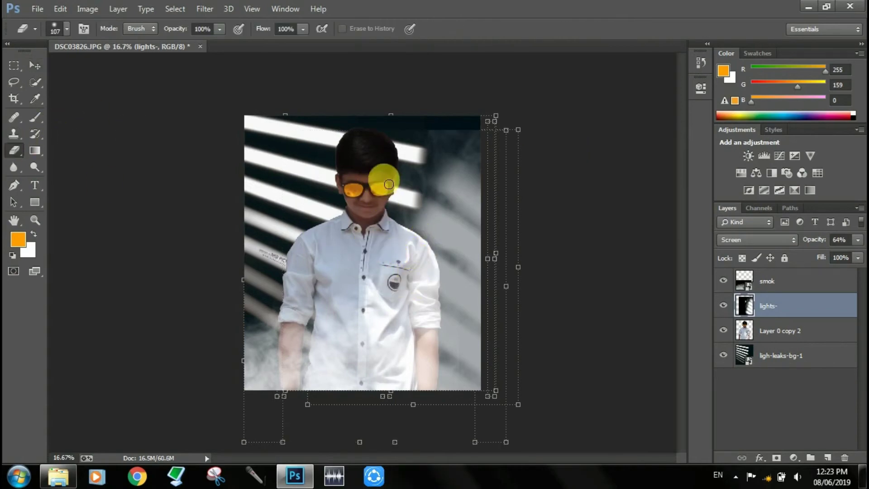
pyautogui.moveTo(389, 184); pyautogui.dragTo(380, 193)
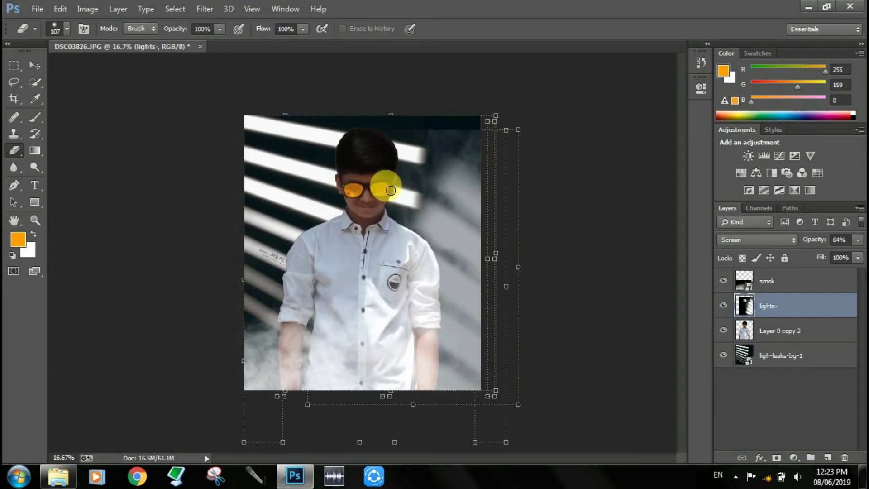
pyautogui.click(34, 65)
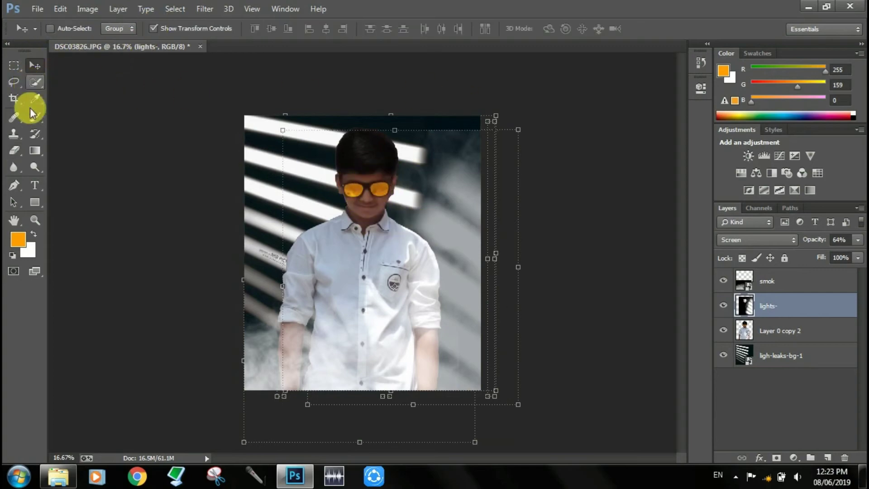
# Step: Examine the finished composite up close and as a whole
pyautogui.hotkey('ctrl', '+')
pyautogui.hotkey('ctrl', '+')
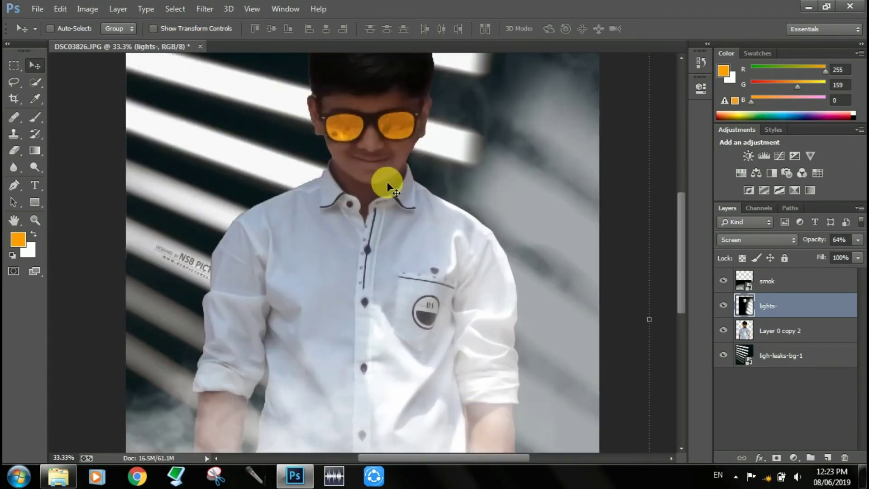
pyautogui.hotkey('ctrl', '-')
pyautogui.hotkey('ctrl', '-')
pyautogui.hotkey('ctrl', '+')
pyautogui.hotkey('ctrl', '-')
pyautogui.hotkey('ctrl', '+')
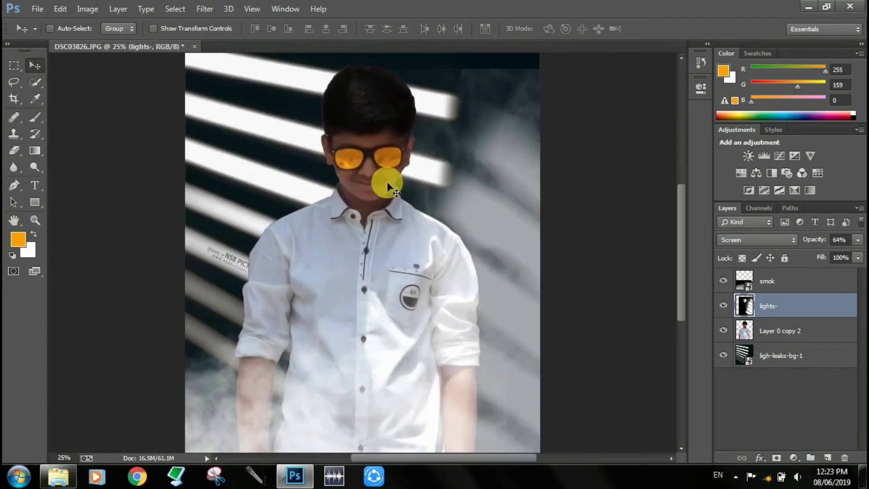
pyautogui.hotkey('ctrl', '-')
pyautogui.hotkey('ctrl', '+')
pyautogui.hotkey('ctrl', '-')
pyautogui.hotkey('ctrl', '+')
pyautogui.hotkey('ctrl', '-')
# Step: Save the composite to the Desktop as a JPEG named DSC038265
pyautogui.click(44, 9)
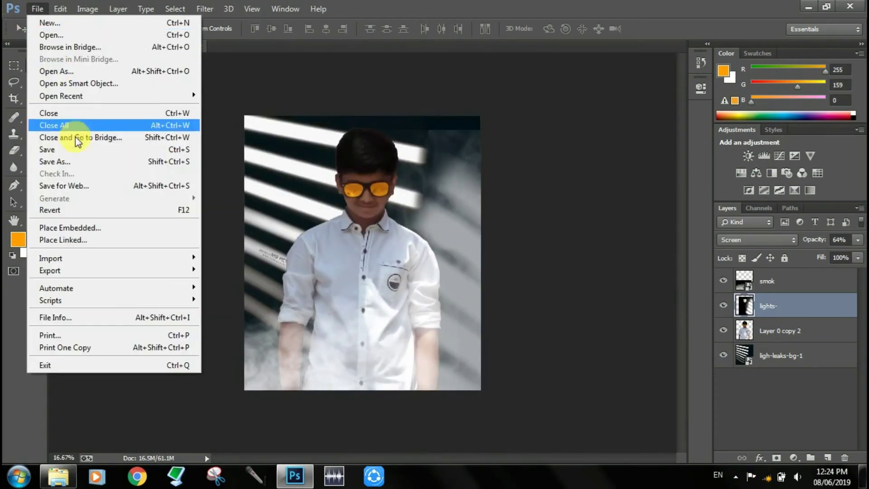
pyautogui.click(155, 162)
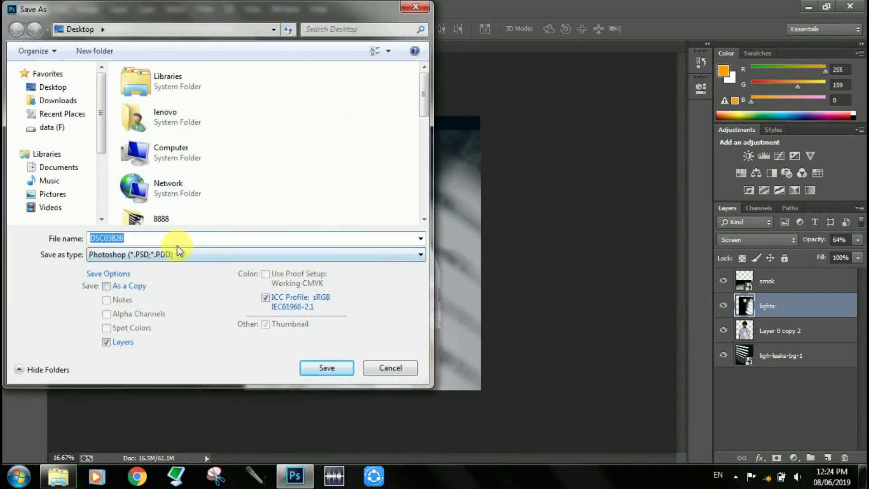
pyautogui.click(178, 249)
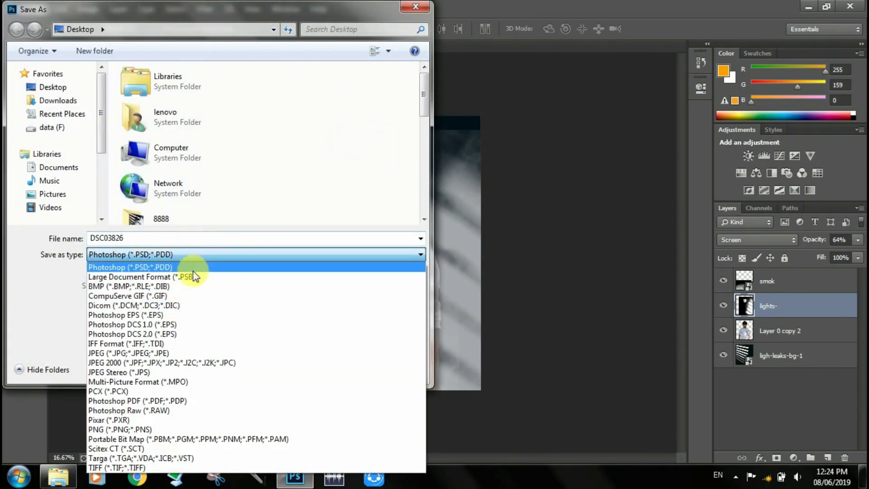
pyautogui.click(160, 353)
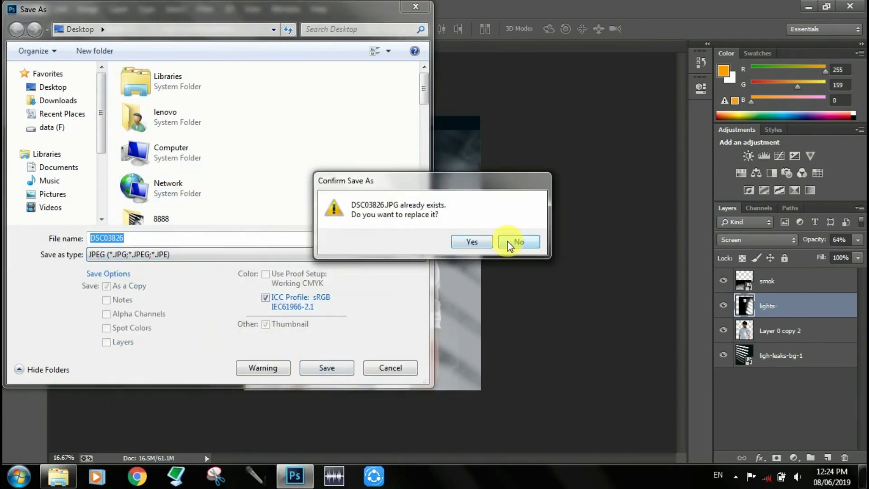
pyautogui.click(511, 245)
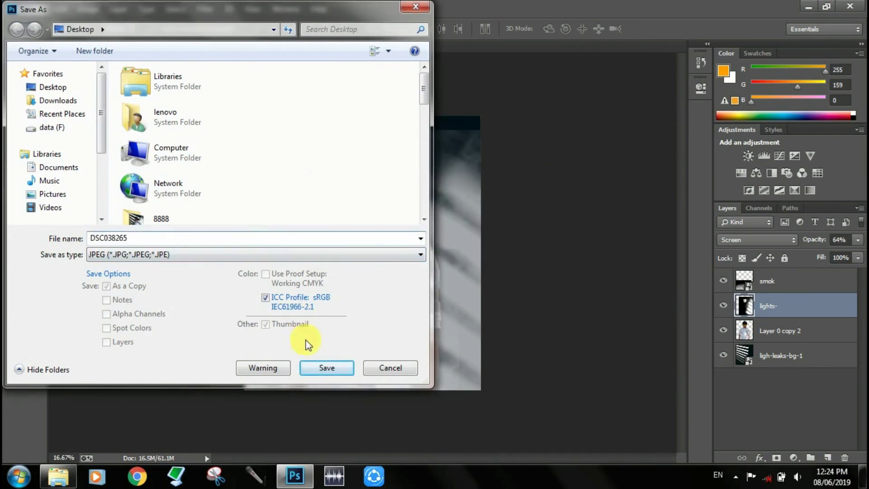
pyautogui.click(314, 367)
pyautogui.click(510, 117)
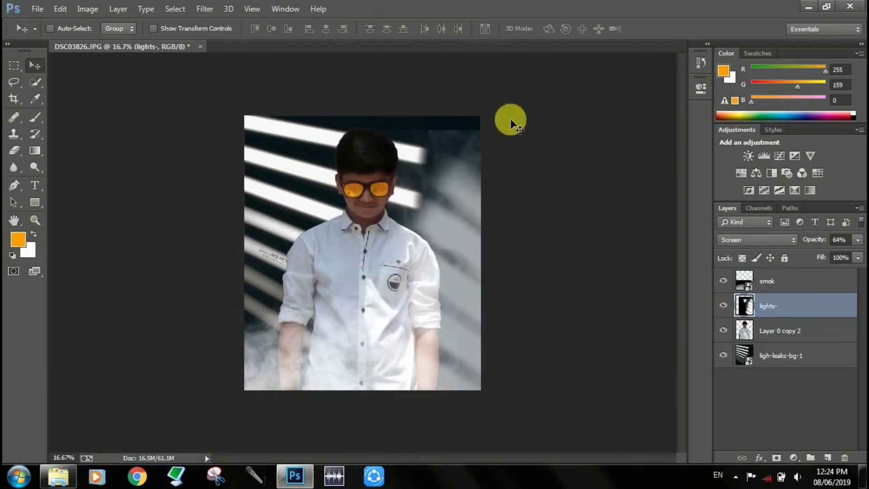